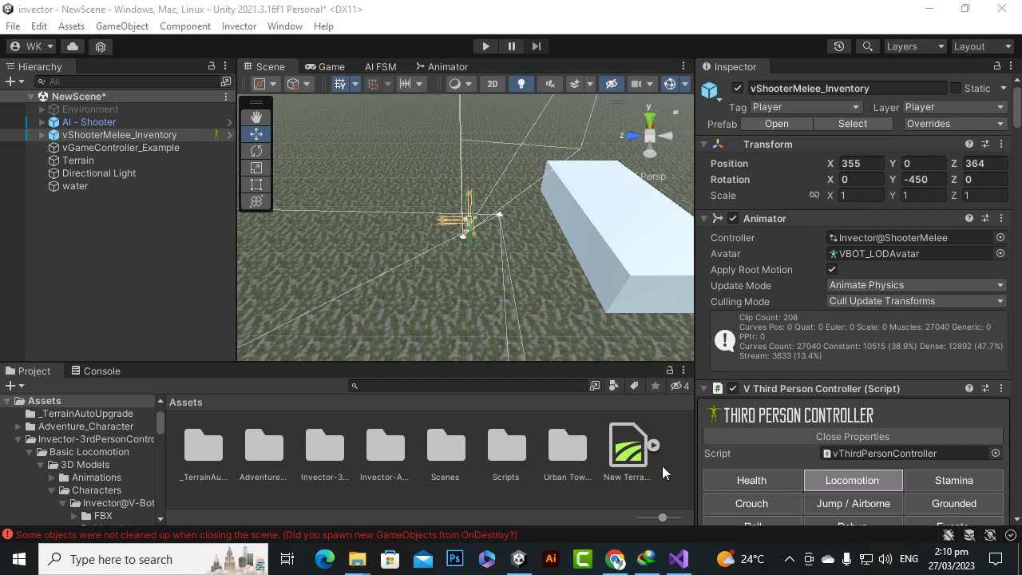
# Switch from Unity to inWater.cs in Visual Studio via the taskbar
pyautogui.click(678, 559)
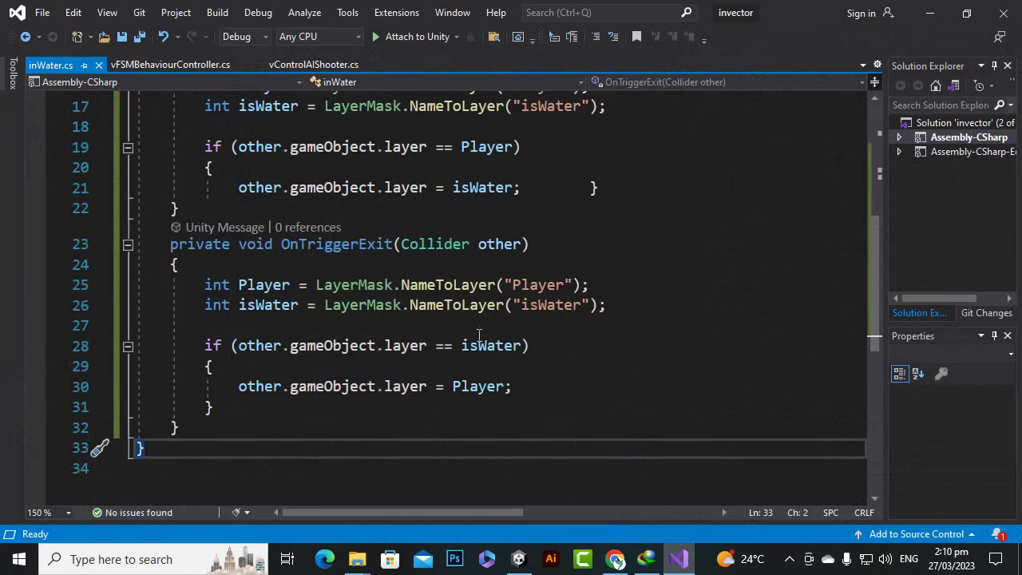
# Look over the OnTriggerEnter layer-swap if block (lines 19–22) in inWater.cs, then return to Unity
pyautogui.scroll(3, 479, 336)
pyautogui.scroll(3, 478, 337)
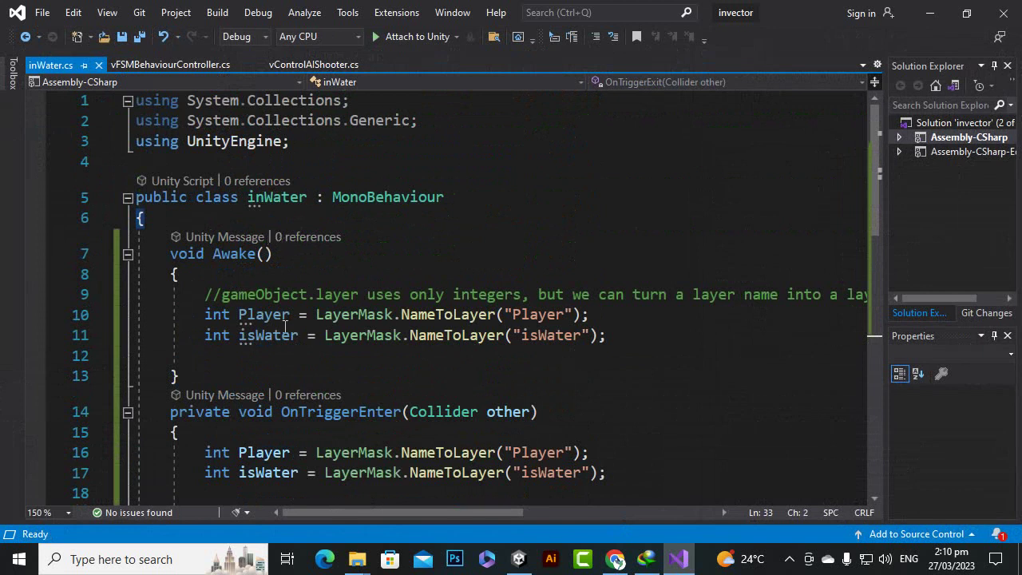
pyautogui.scroll(-2, 403, 294)
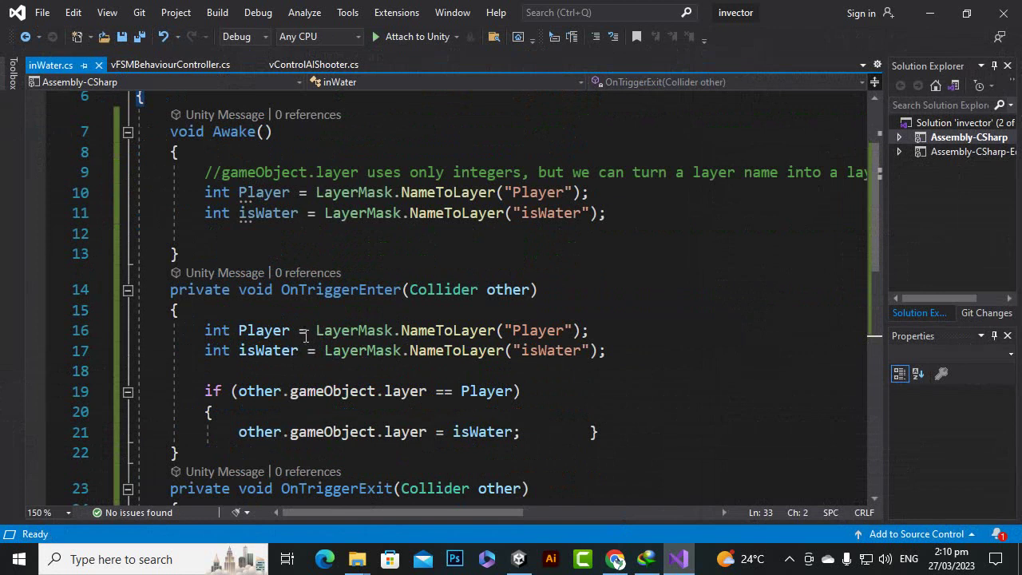
pyautogui.scroll(2, 313, 306)
pyautogui.scroll(-3, 311, 297)
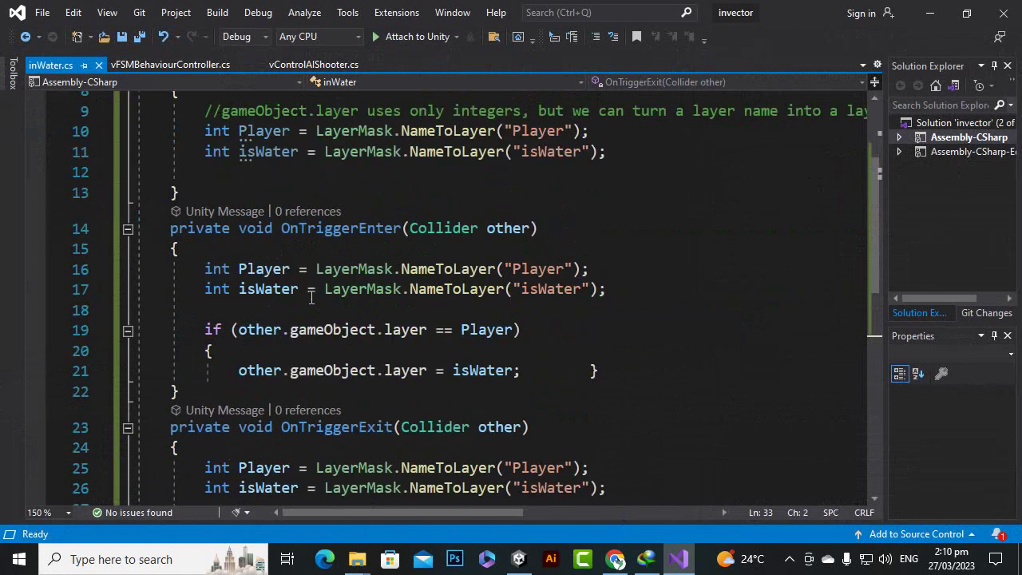
pyautogui.click(341, 335)
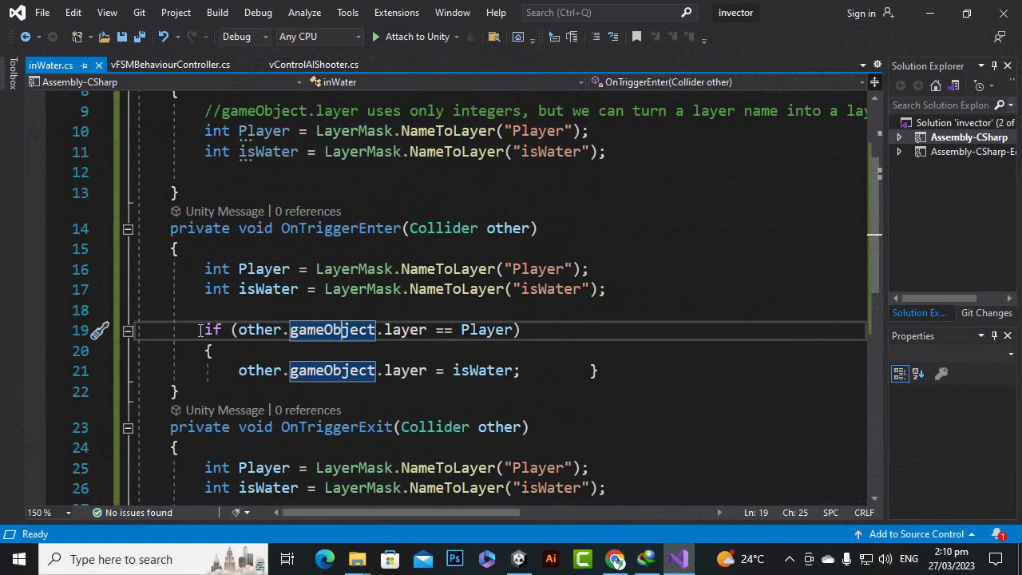
pyautogui.moveTo(199, 330); pyautogui.dragTo(587, 386)
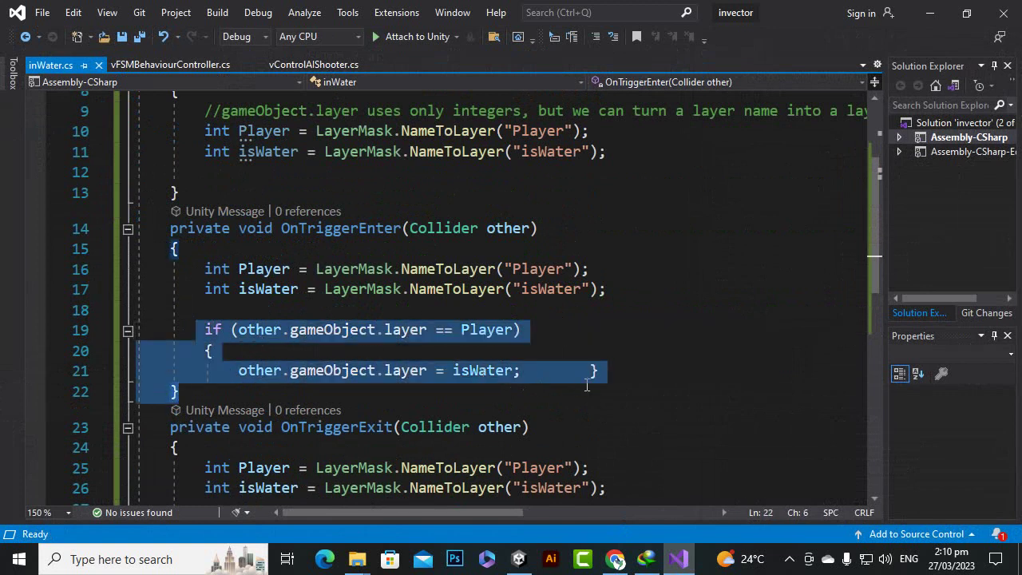
pyautogui.hotkey('alt', 'Tab')
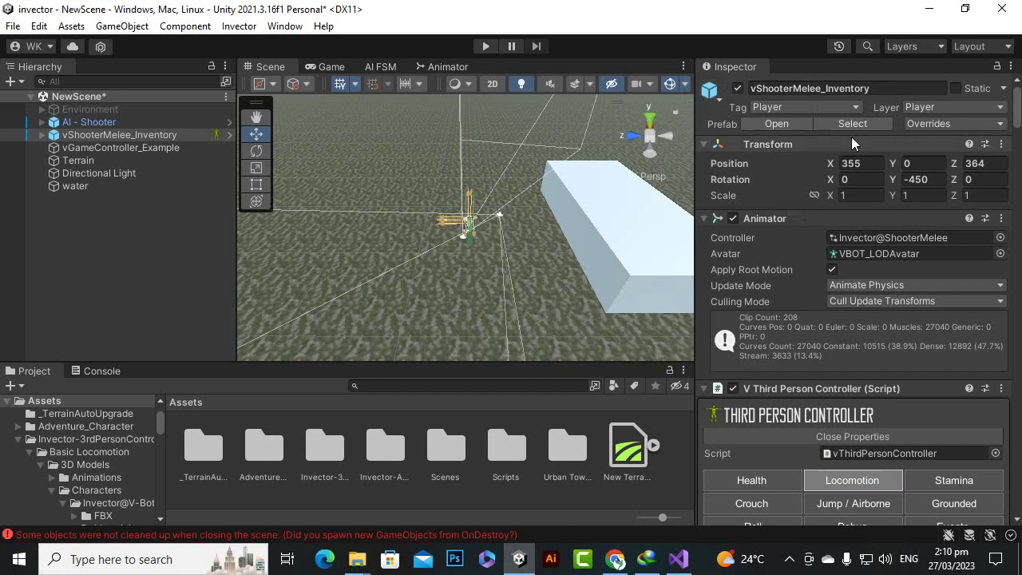
# Check the vShooterMelee_Inventory Layer list (Player, isWater) and Tag without changing them, then deselect it
pyautogui.click(946, 107)
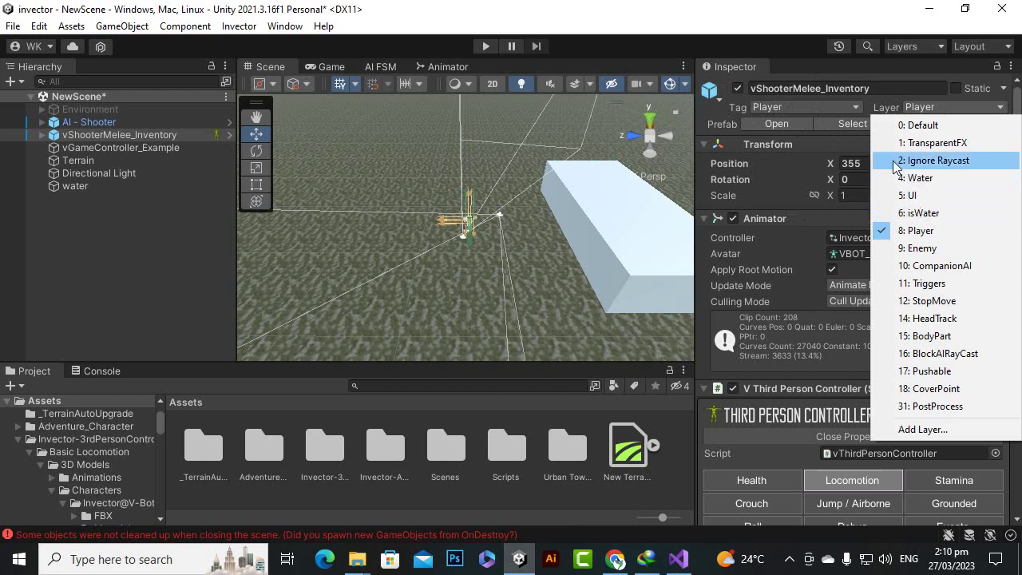
pyautogui.click(839, 105)
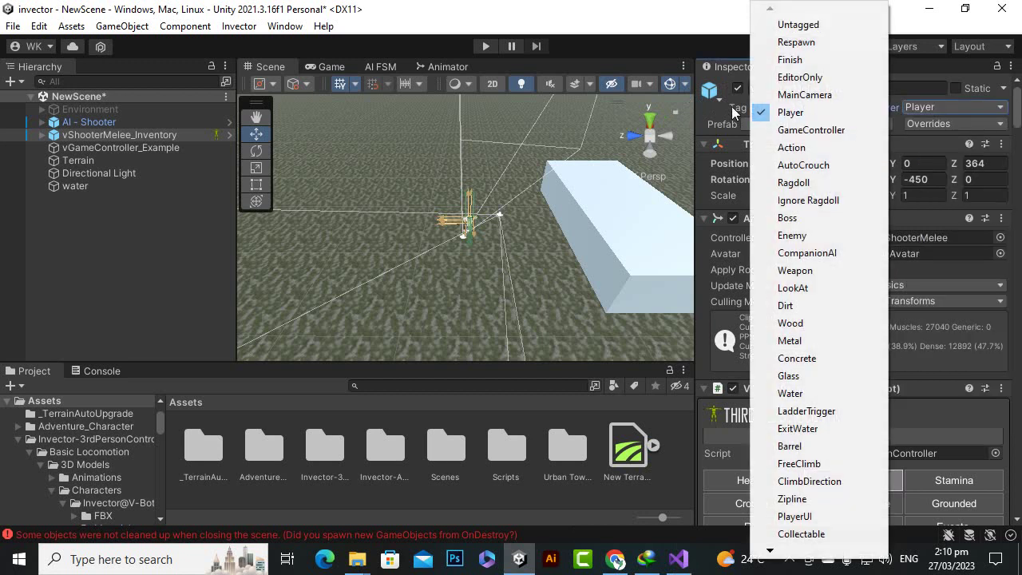
pyautogui.click(515, 7)
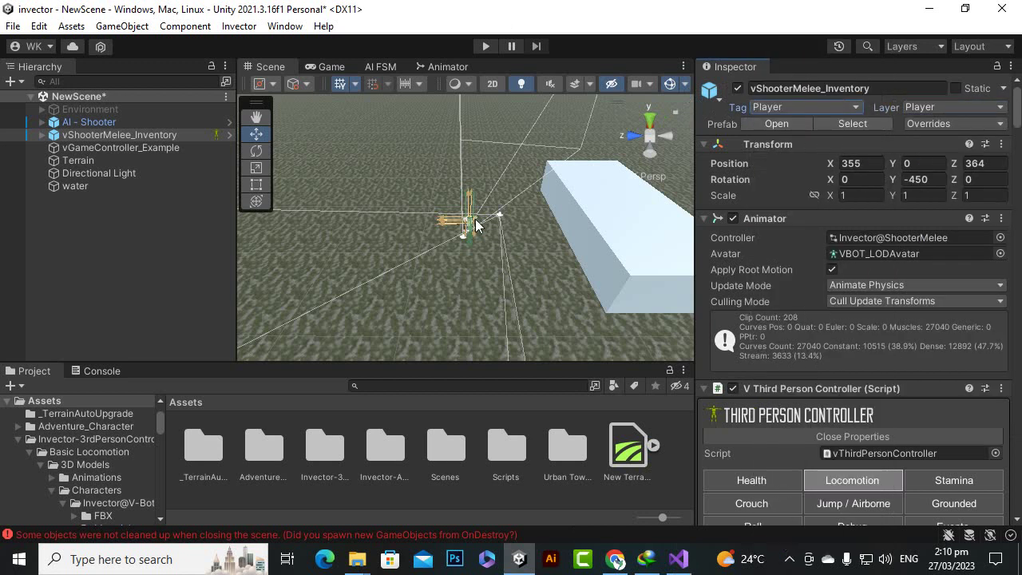
pyautogui.click(938, 114)
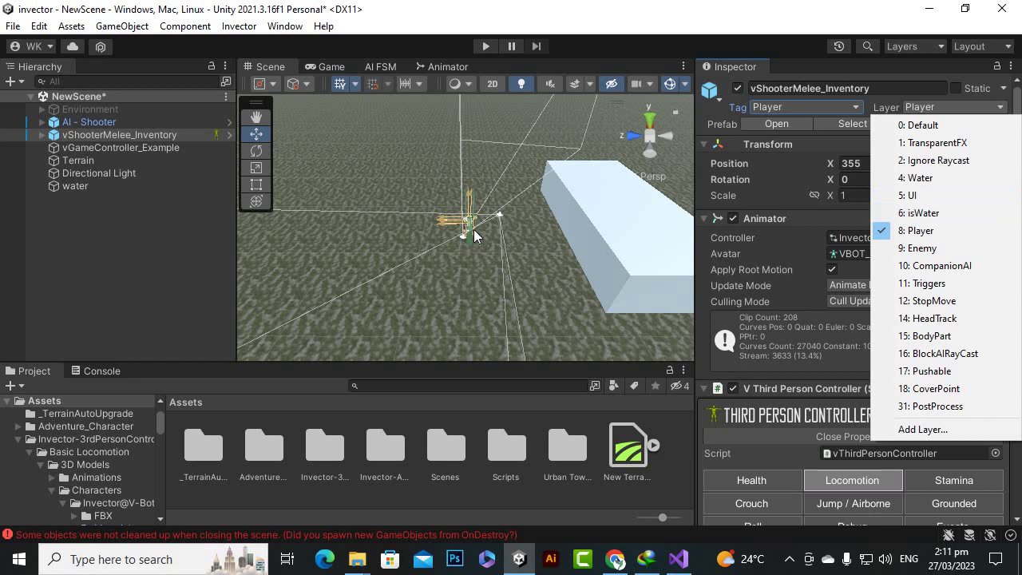
pyautogui.click(643, 9)
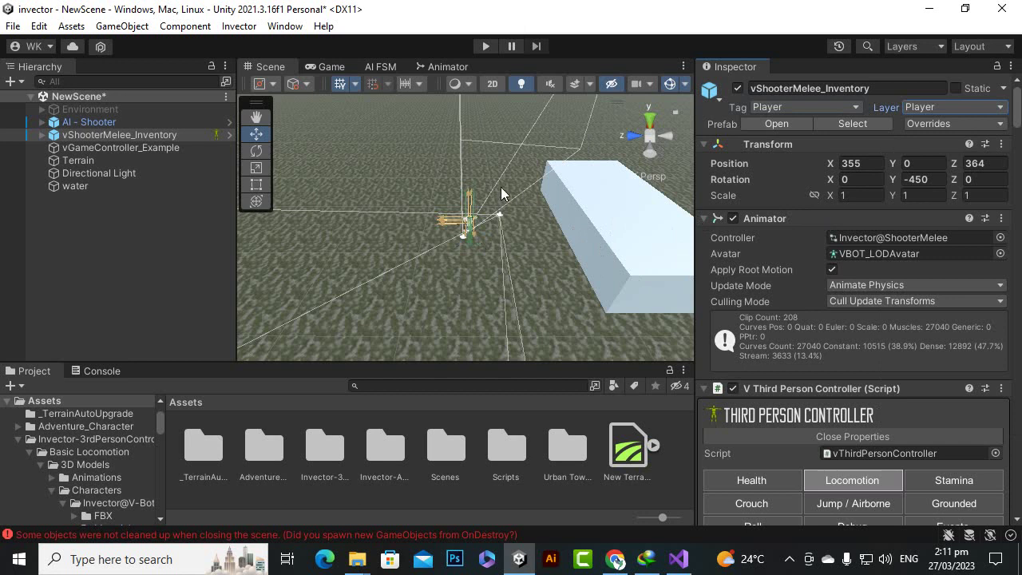
pyautogui.click(172, 233)
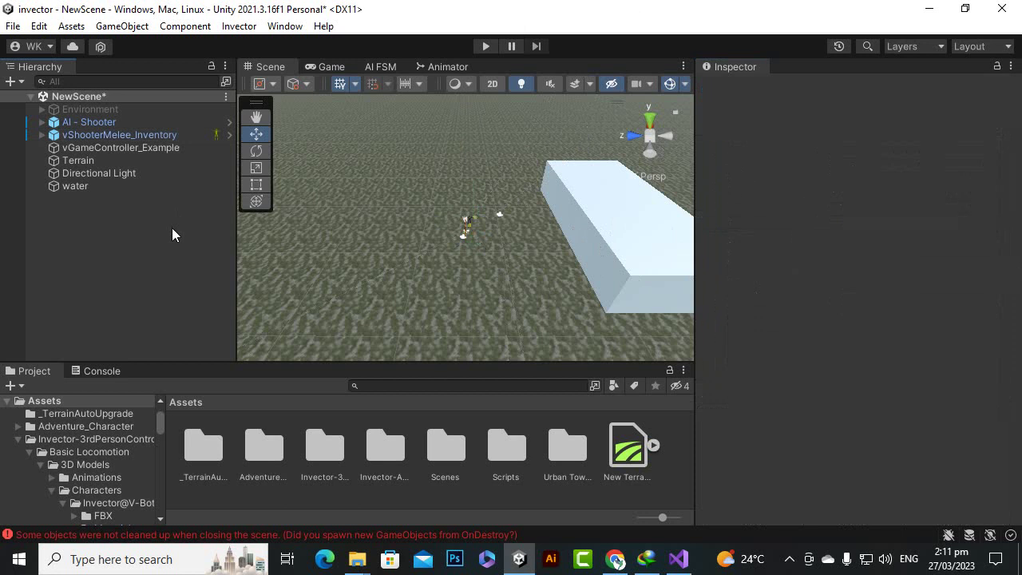
# Select the water cube and scroll its Inspector to confirm the Box Collider has Is Trigger on
pyautogui.click(160, 135)
pyautogui.click(107, 212)
pyautogui.click(94, 187)
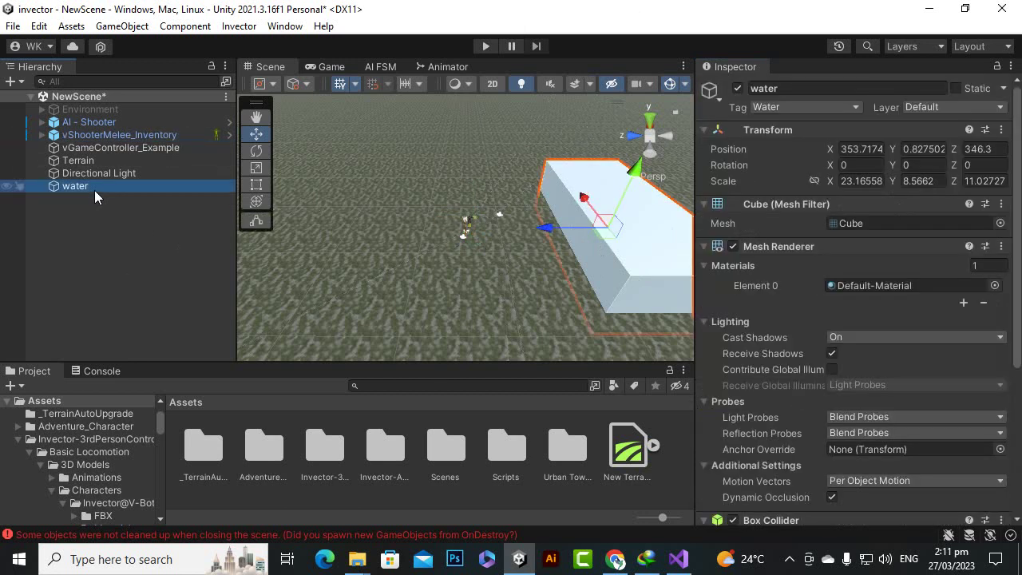
pyautogui.scroll(-2, 578, 239)
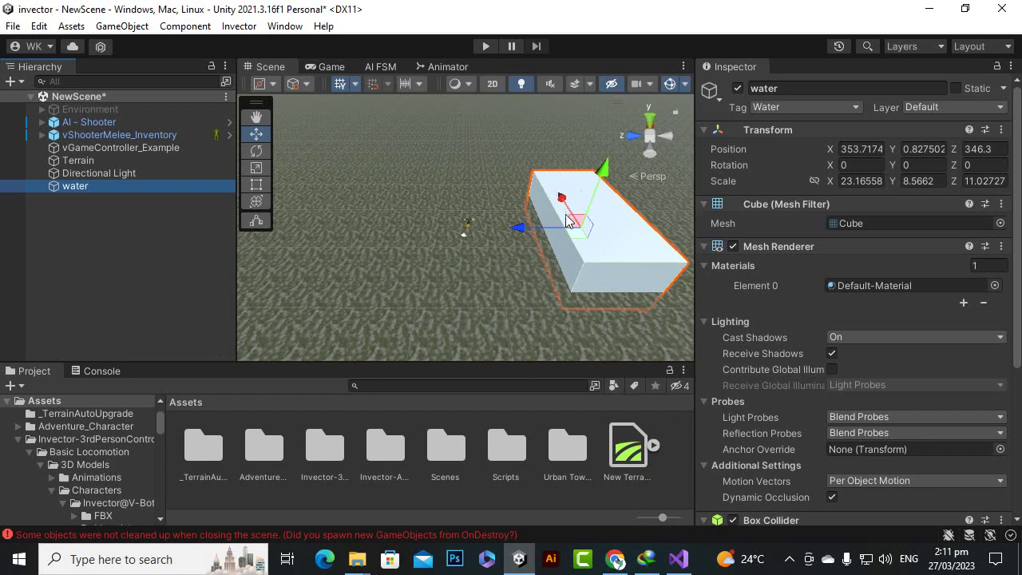
pyautogui.scroll(-3, 811, 329)
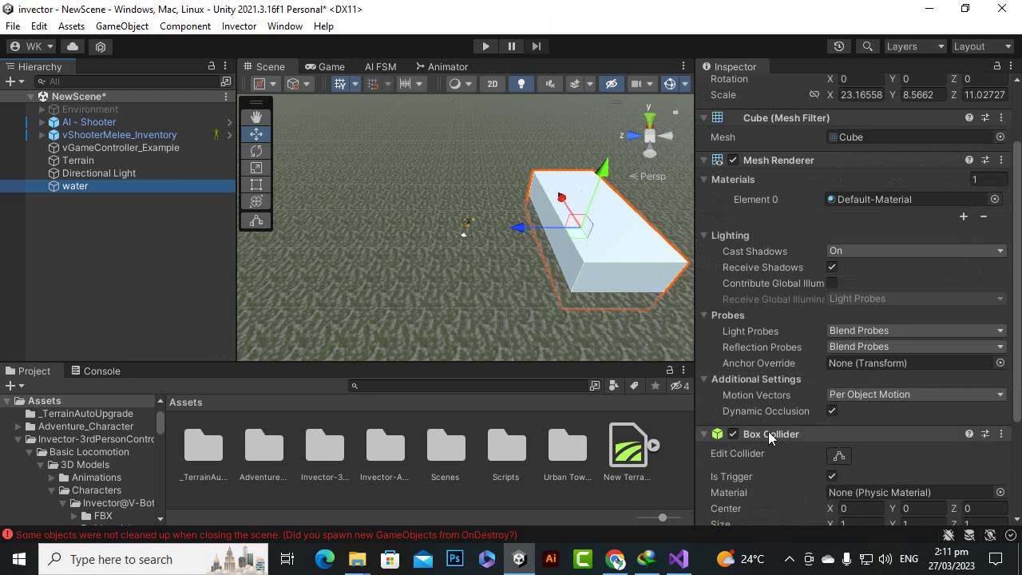
pyautogui.scroll(-5, 768, 431)
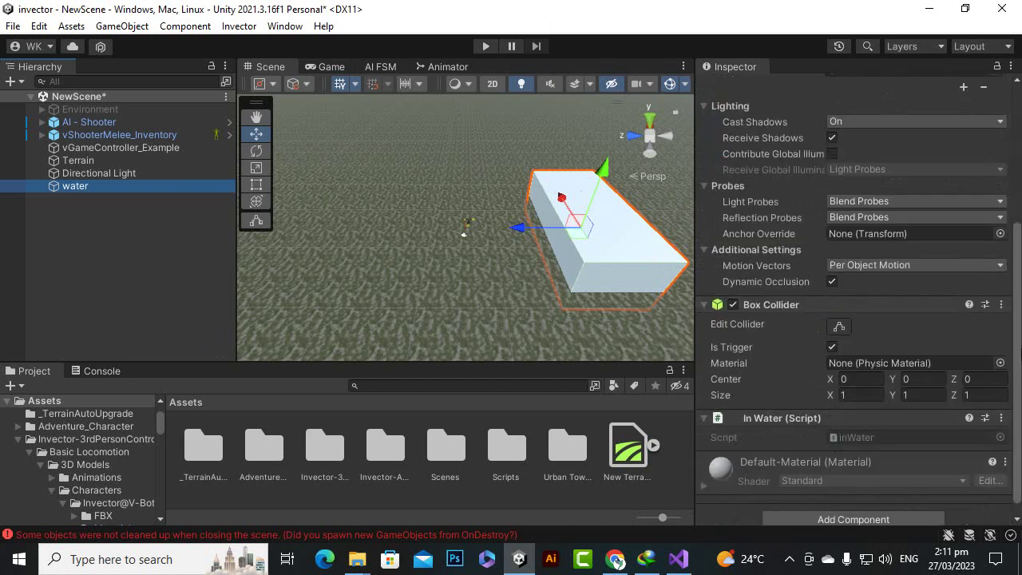
pyautogui.scroll(8, 815, 354)
# Scroll down to the water's In Water script component, then return to Visual Studio
pyautogui.click(759, 88)
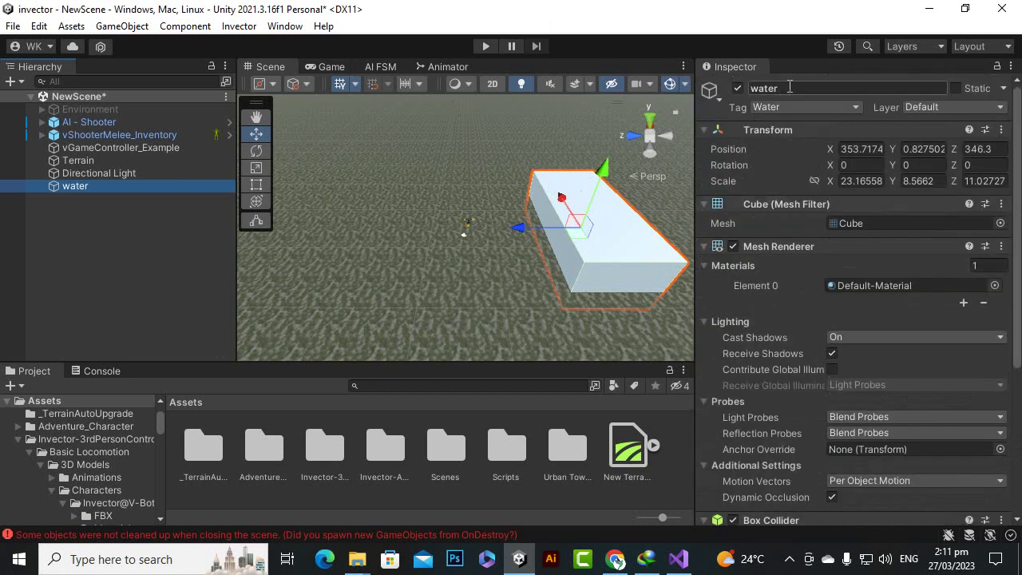
pyautogui.scroll(-2, 579, 209)
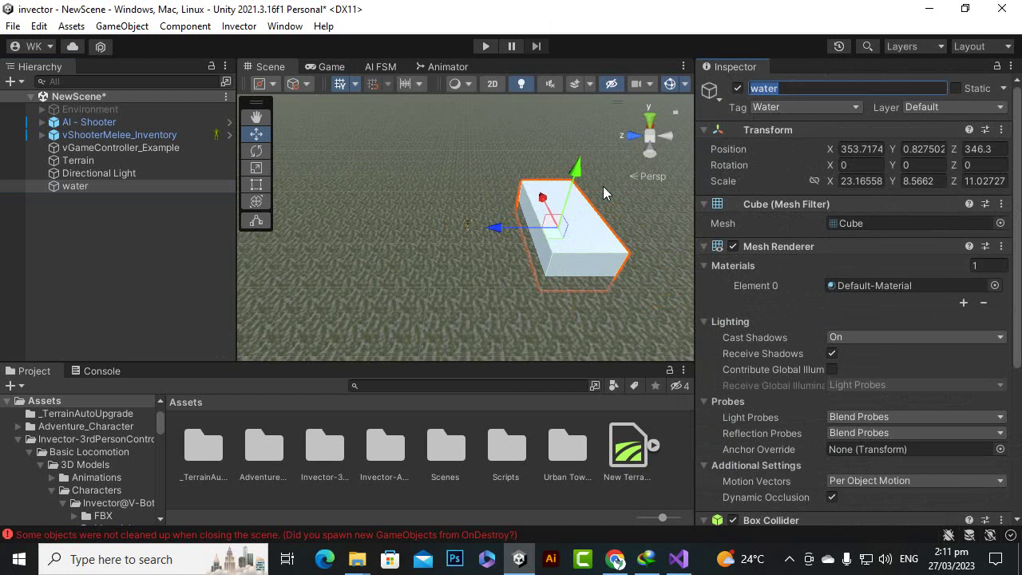
pyautogui.scroll(-4, 849, 357)
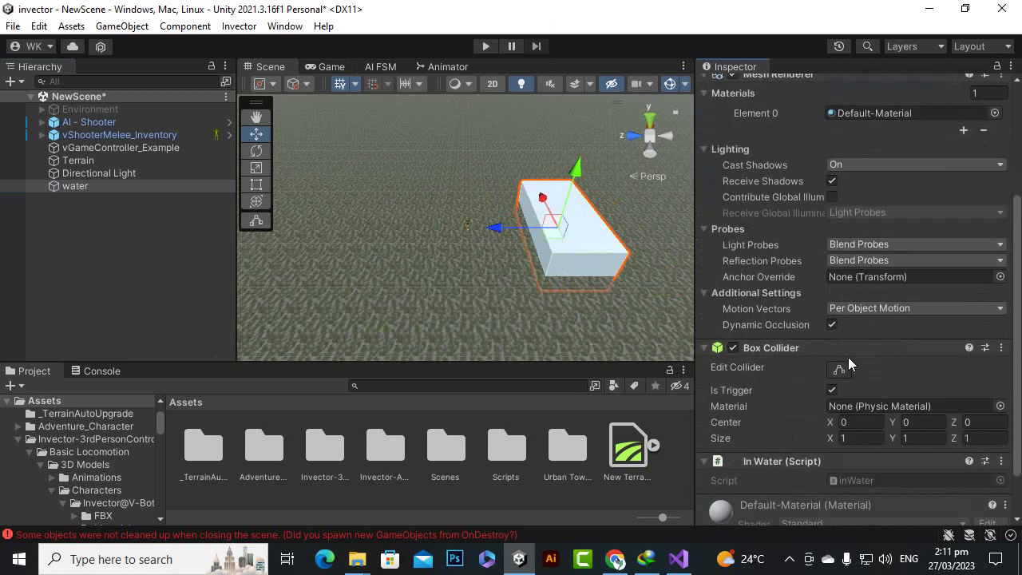
pyautogui.scroll(-2, 738, 362)
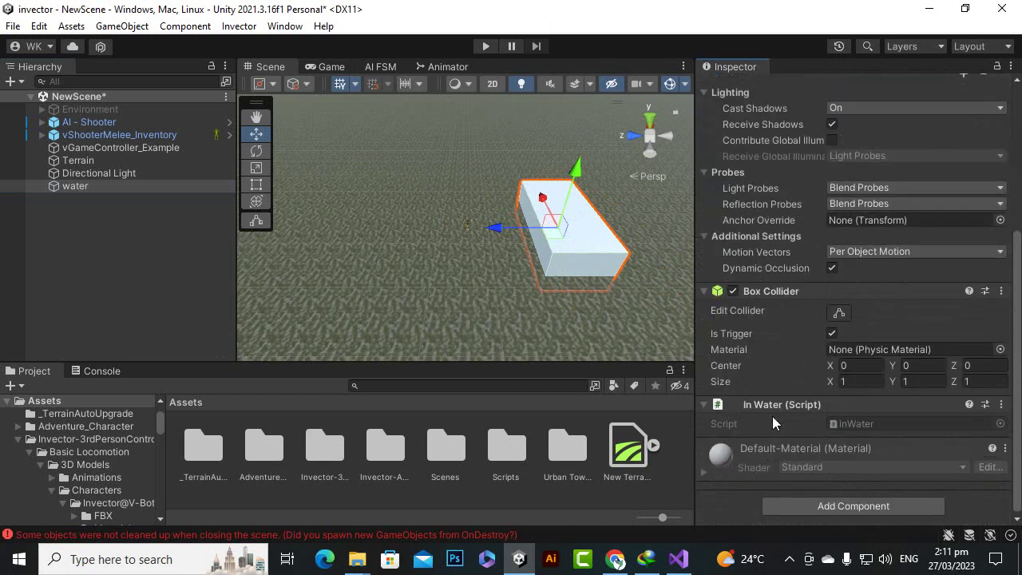
pyautogui.click(679, 560)
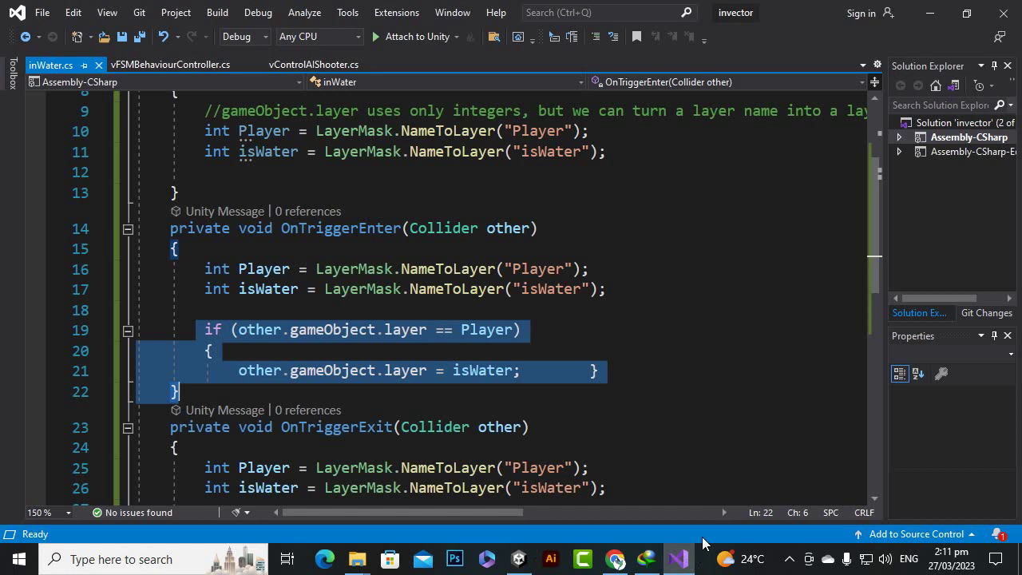
pyautogui.scroll(3, 465, 377)
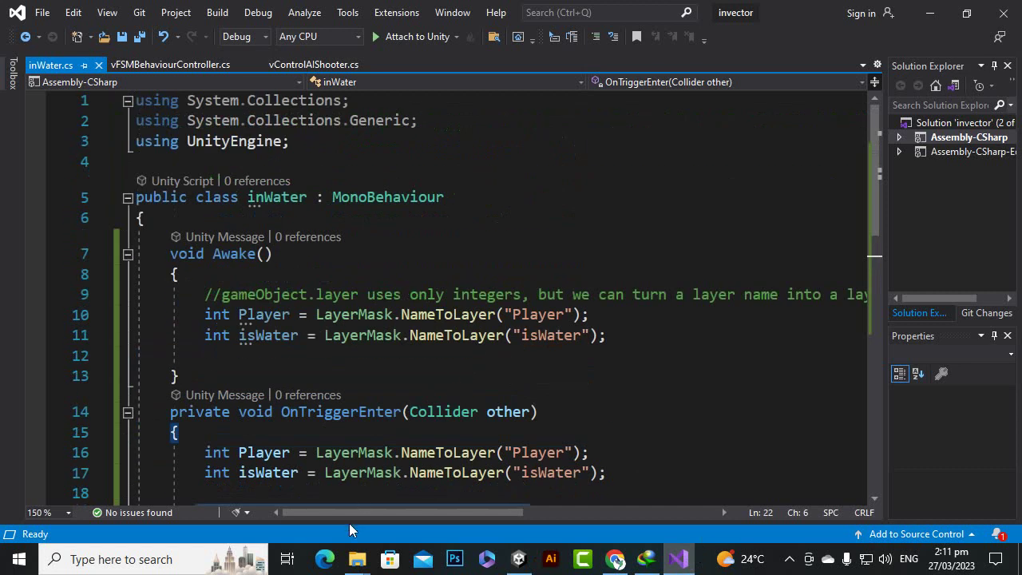
pyautogui.moveTo(350, 513); pyautogui.dragTo(380, 513)
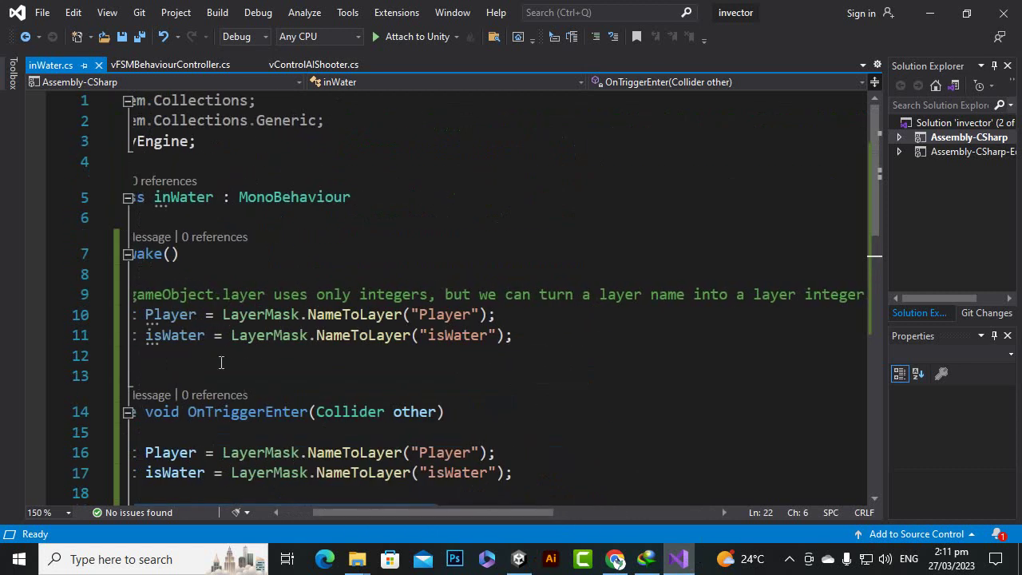
pyautogui.click(217, 295)
pyautogui.moveTo(383, 513); pyautogui.dragTo(353, 512)
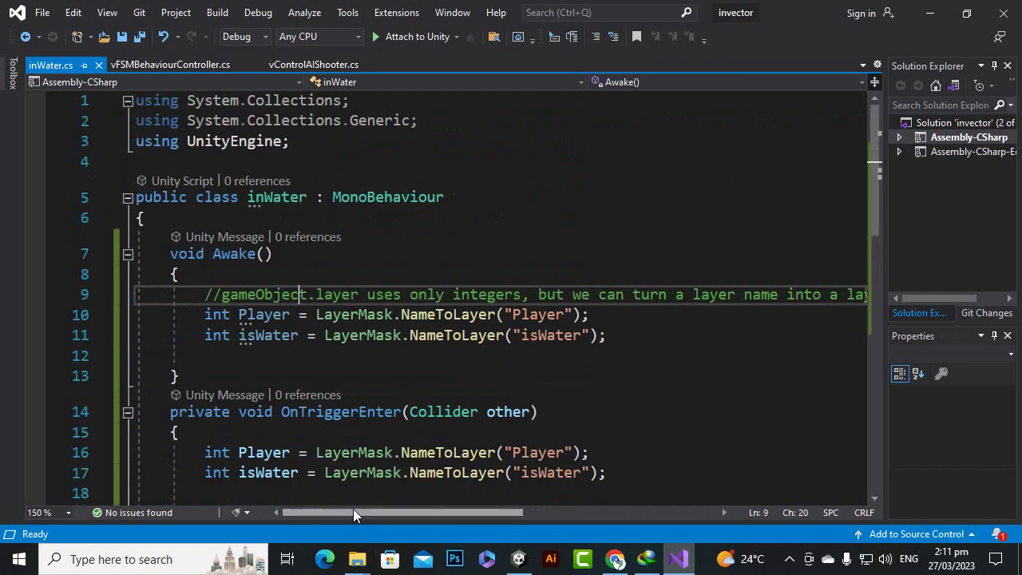
pyautogui.click(343, 295)
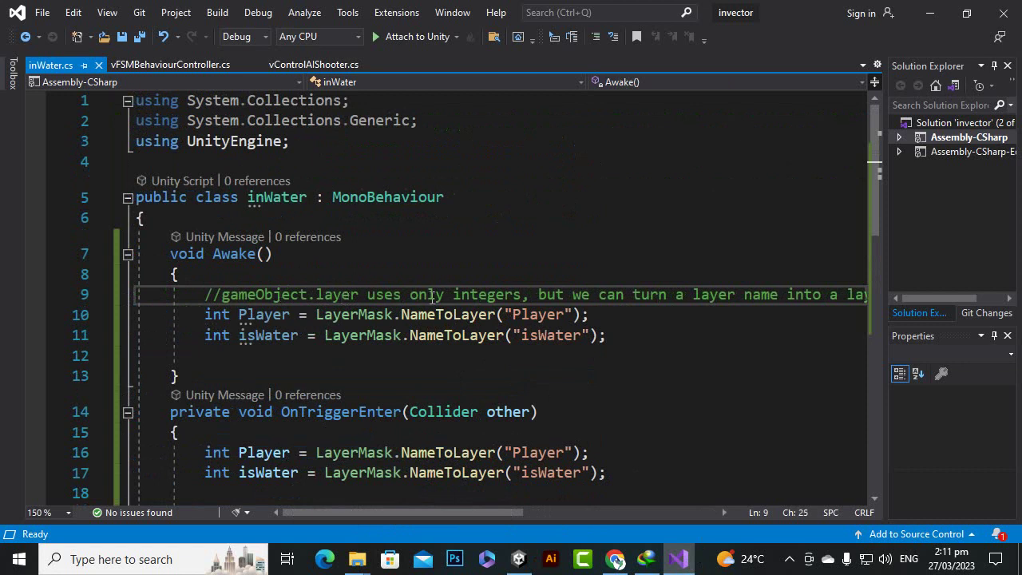
pyautogui.click(504, 295)
pyautogui.moveTo(530, 295); pyautogui.dragTo(204, 295)
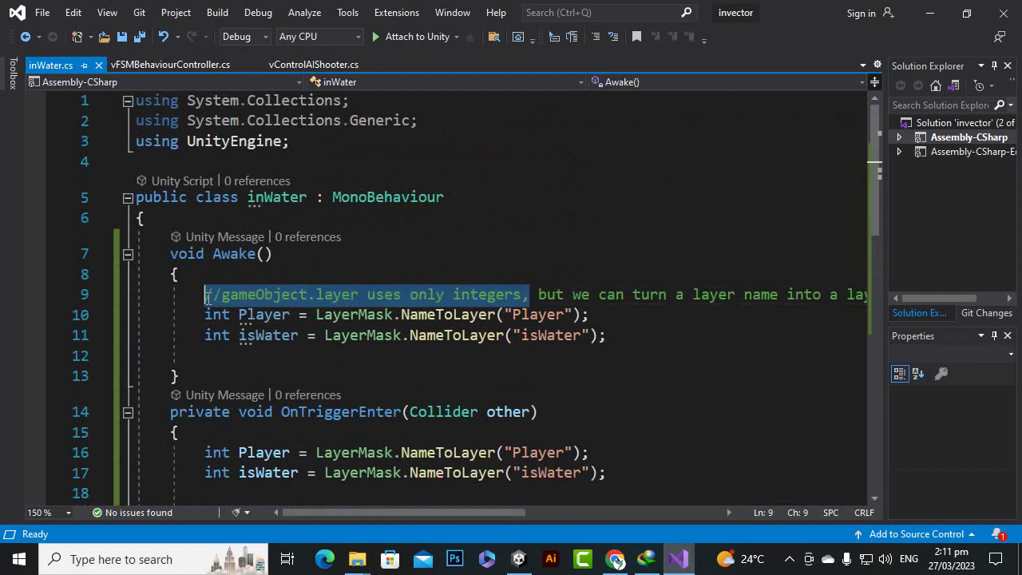
pyautogui.moveTo(478, 512); pyautogui.dragTo(544, 512)
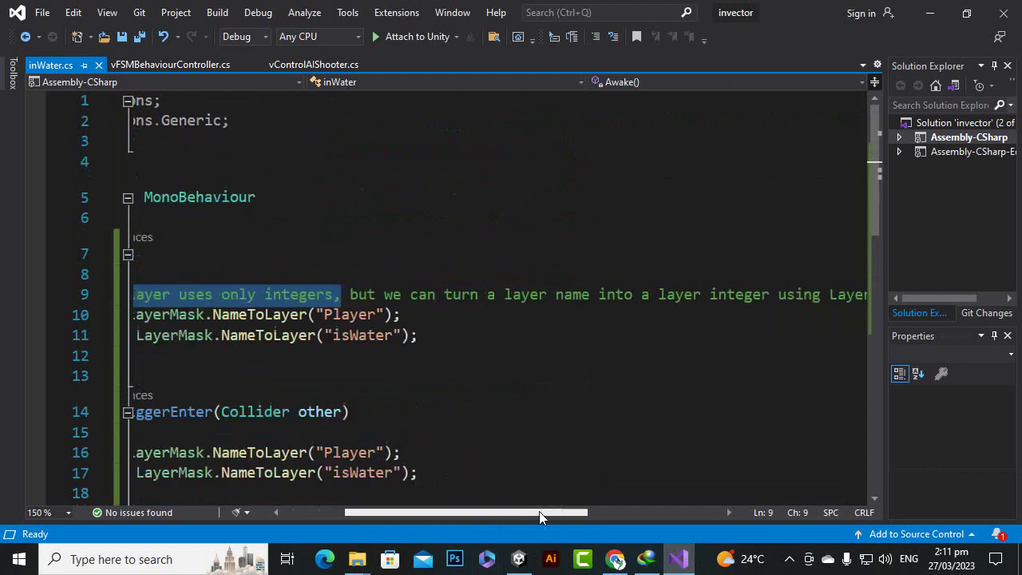
pyautogui.click(452, 297)
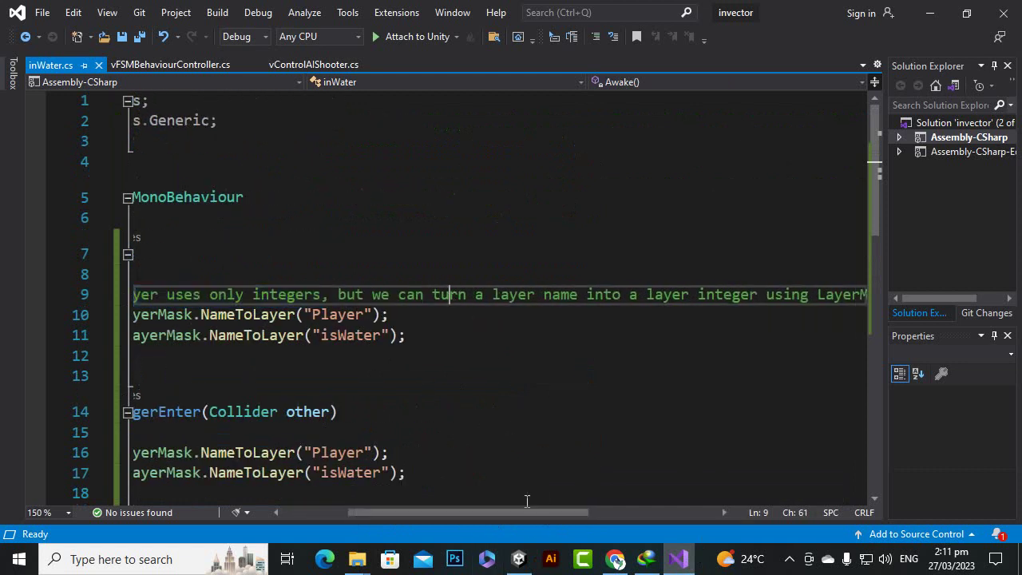
pyautogui.moveTo(528, 515); pyautogui.dragTo(602, 515)
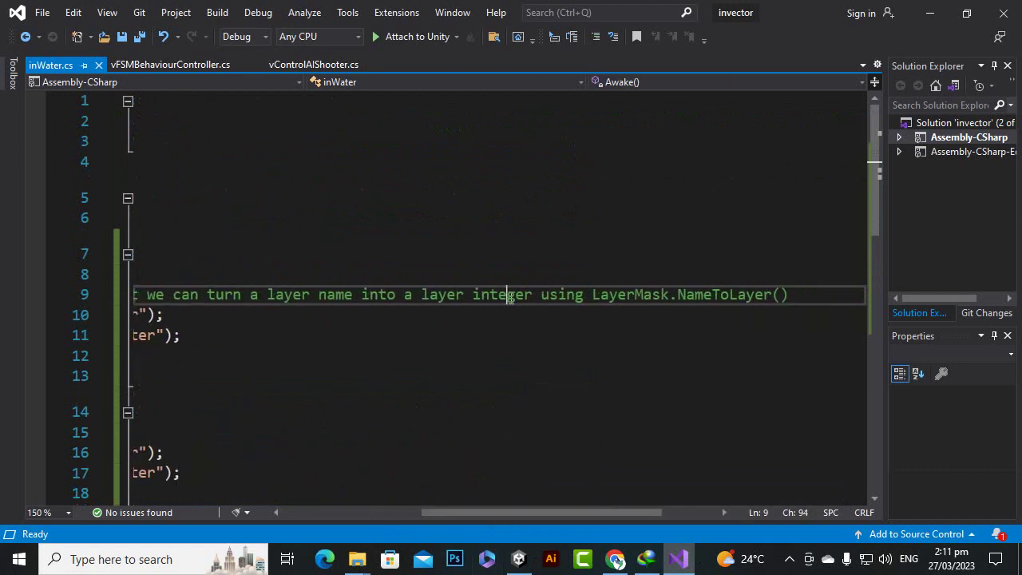
pyautogui.moveTo(507, 296); pyautogui.dragTo(559, 297)
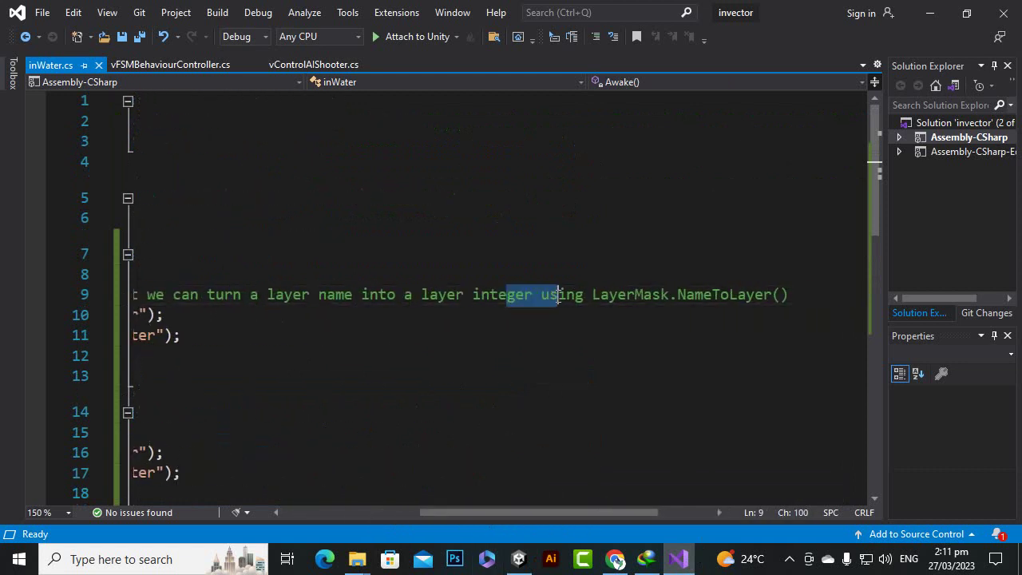
pyautogui.click(696, 297)
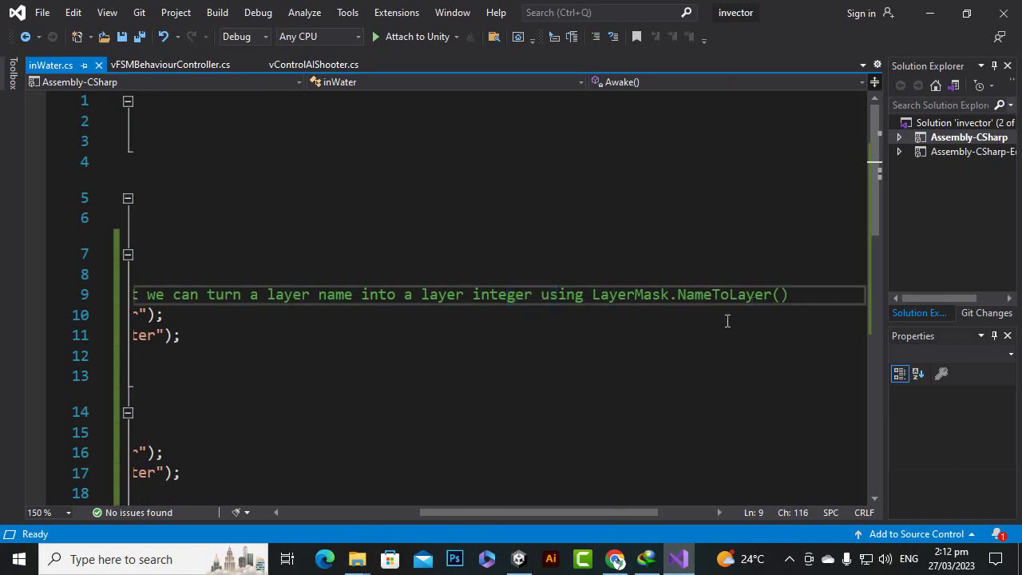
pyautogui.moveTo(563, 516); pyautogui.dragTo(425, 516)
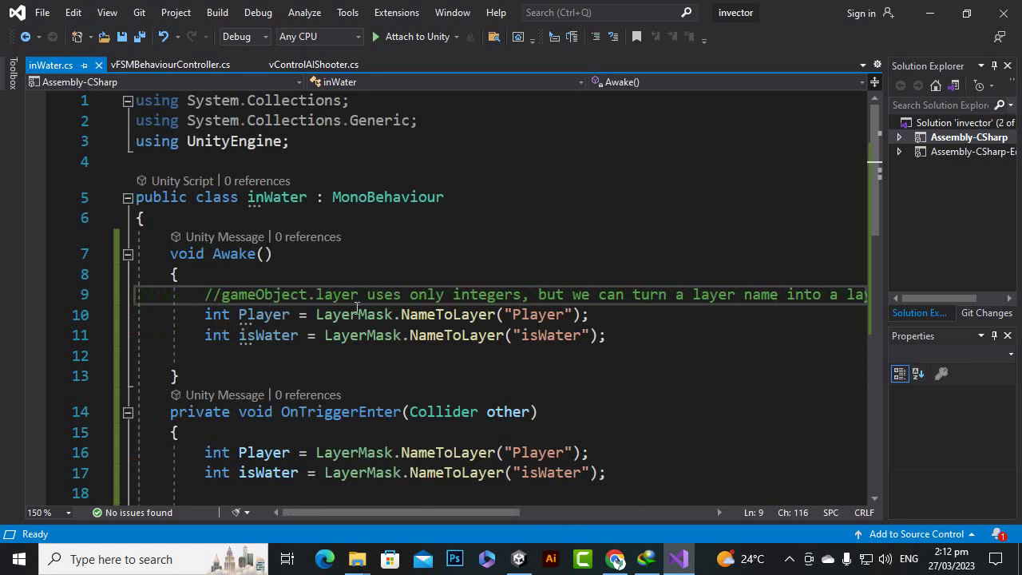
# Review the Awake method and the OnTriggerEnter layer variables in inWater.cs
pyautogui.scroll(-1, 339, 297)
pyautogui.click(213, 233)
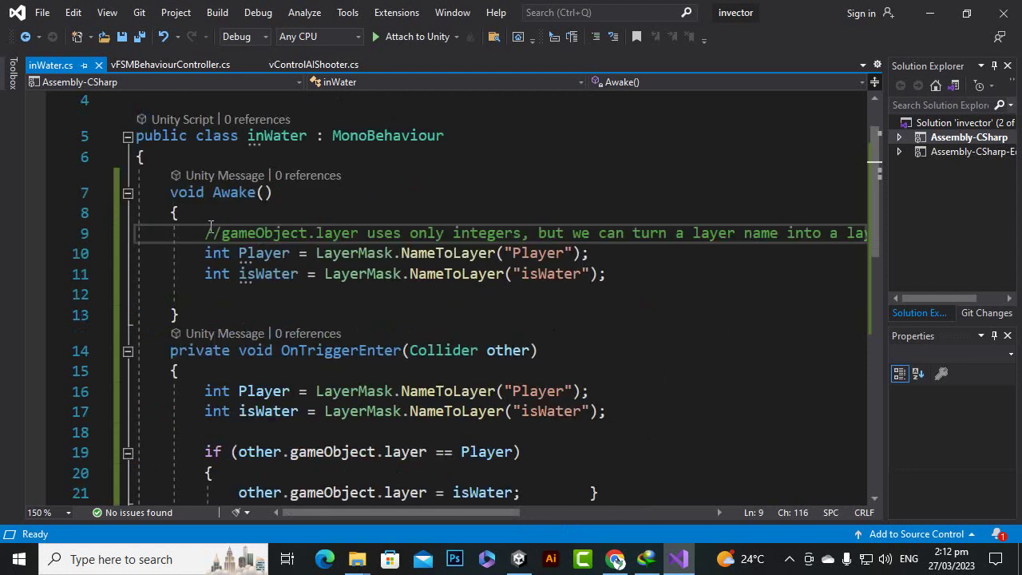
pyautogui.moveTo(154, 193); pyautogui.dragTo(350, 321)
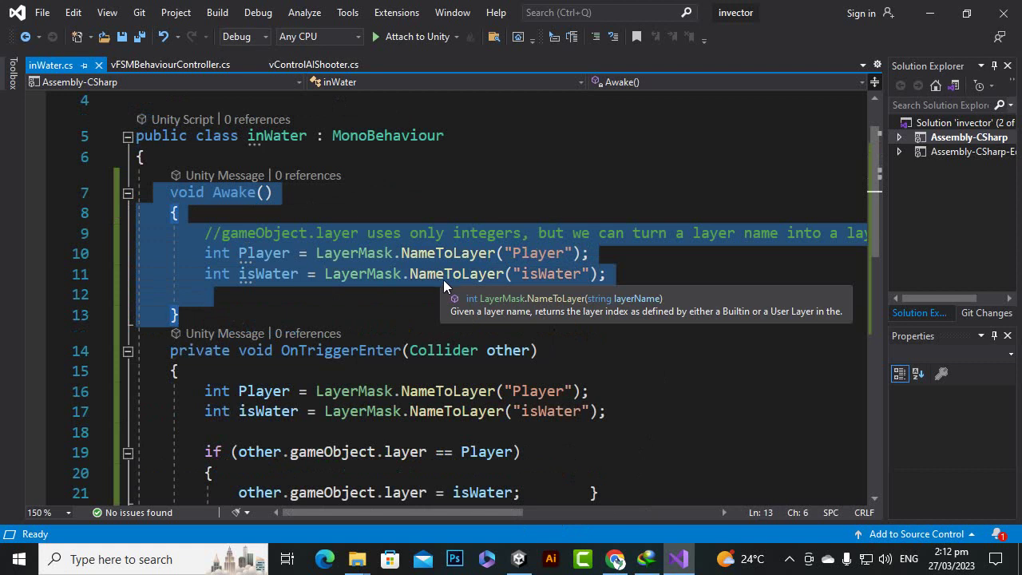
pyautogui.scroll(-2, 251, 274)
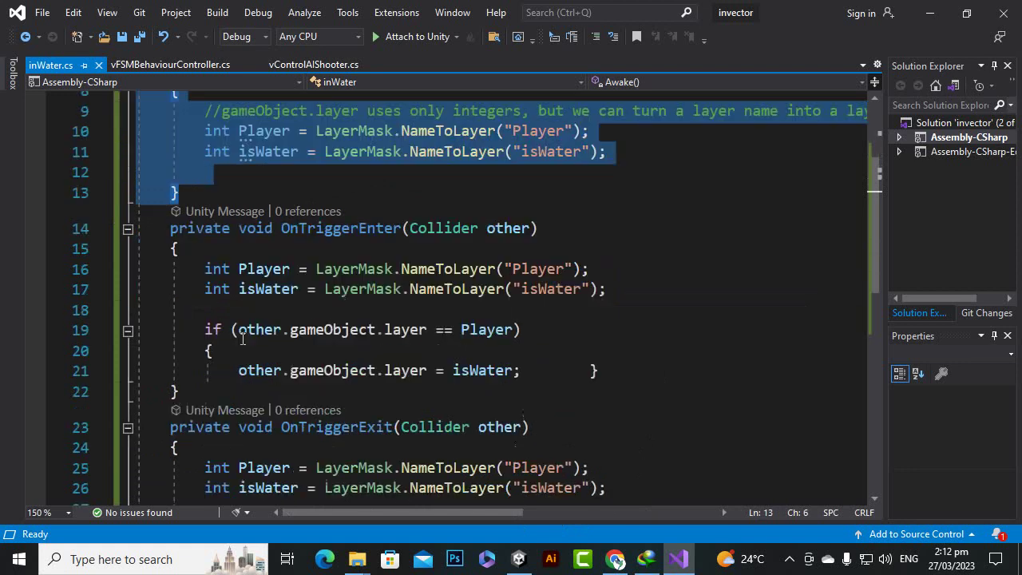
pyautogui.scroll(1, 349, 301)
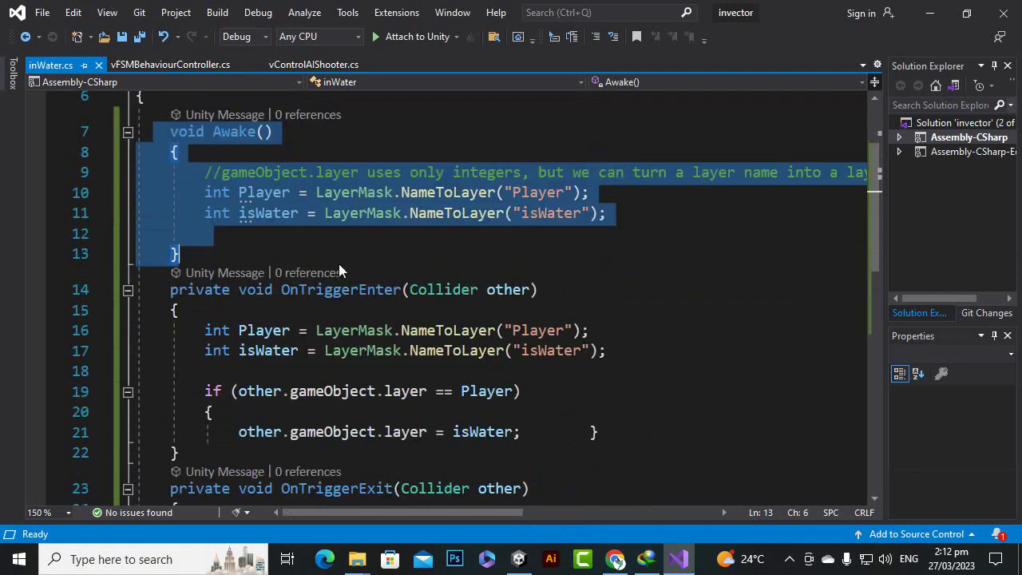
pyautogui.moveTo(206, 330); pyautogui.dragTo(714, 372)
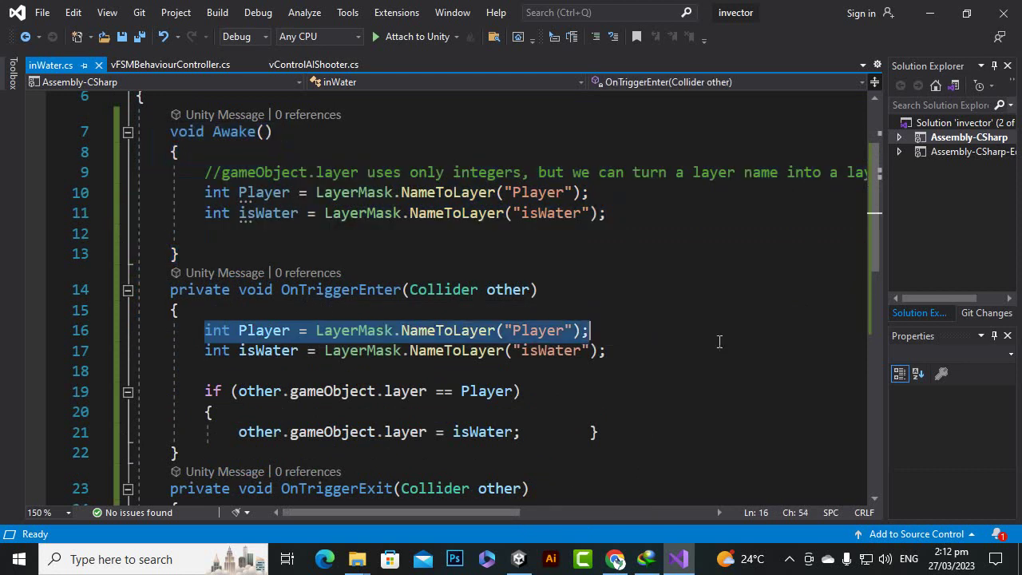
pyautogui.press('Escape')
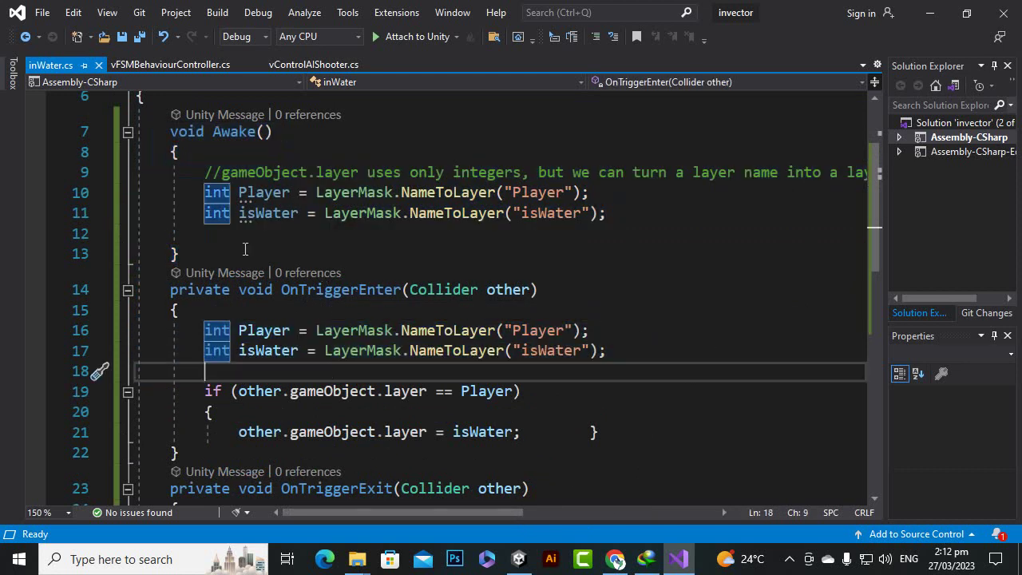
# Block-comment the Player and isWater lines 10–11 in Awake with /* */
pyautogui.moveTo(197, 173)
pyautogui.mouseDown()
pyautogui.moveTo(221, 190)
pyautogui.moveTo(659, 250)
pyautogui.mouseUp()
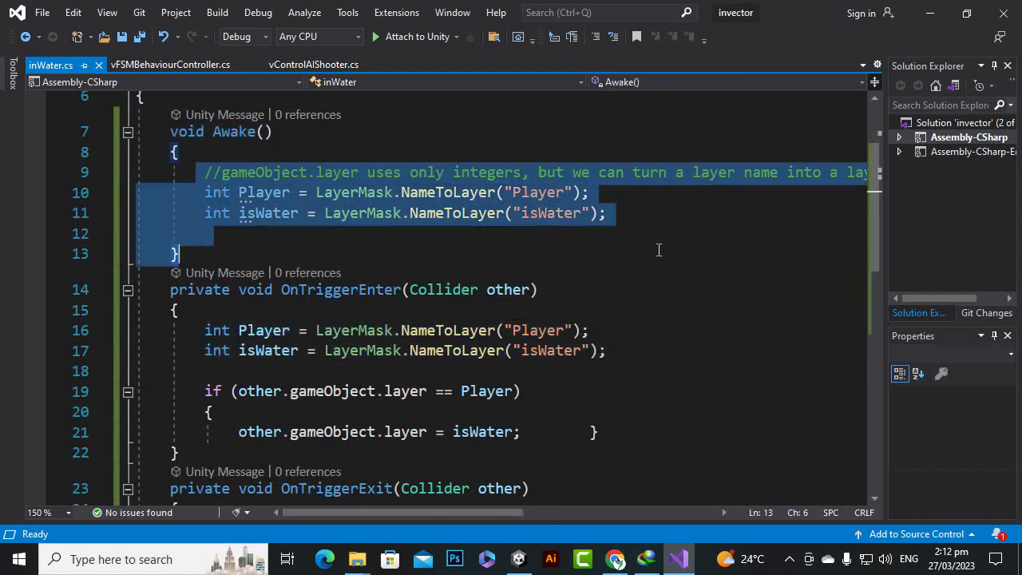
pyautogui.click(659, 250)
pyautogui.moveTo(617, 212); pyautogui.dragTo(198, 192)
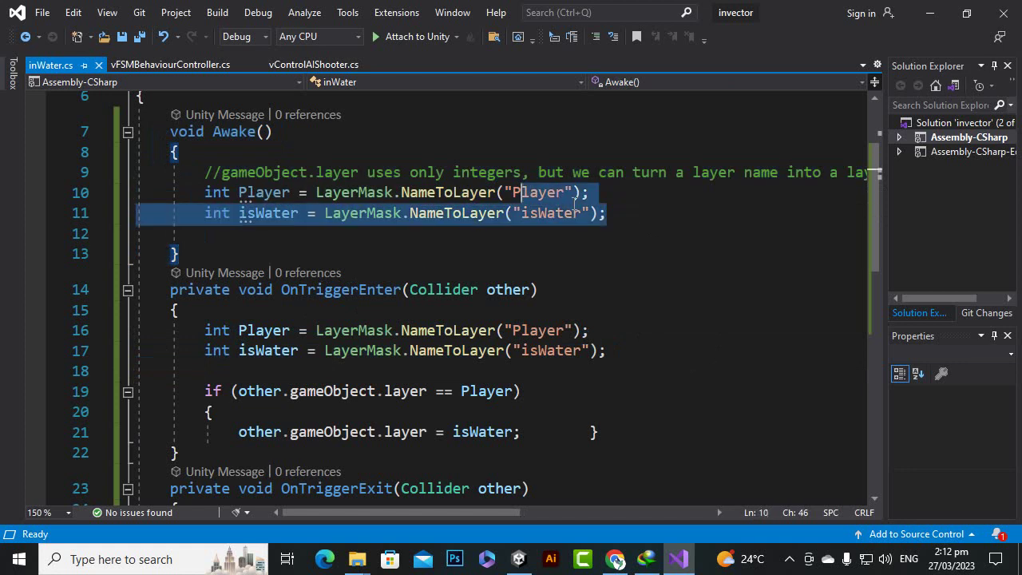
pyautogui.hotkey('ctrl', 'shift', '/')
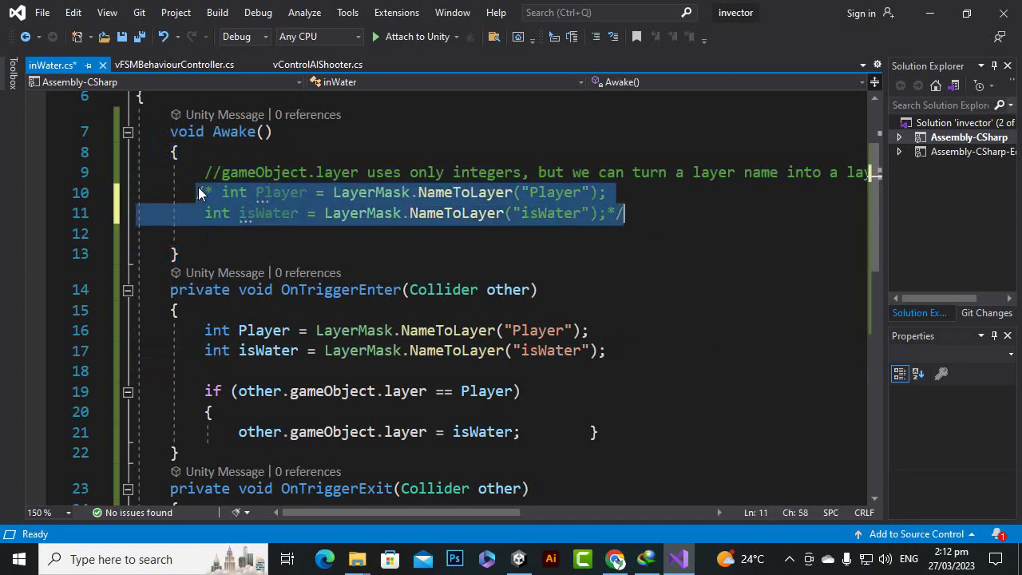
pyautogui.click(568, 254)
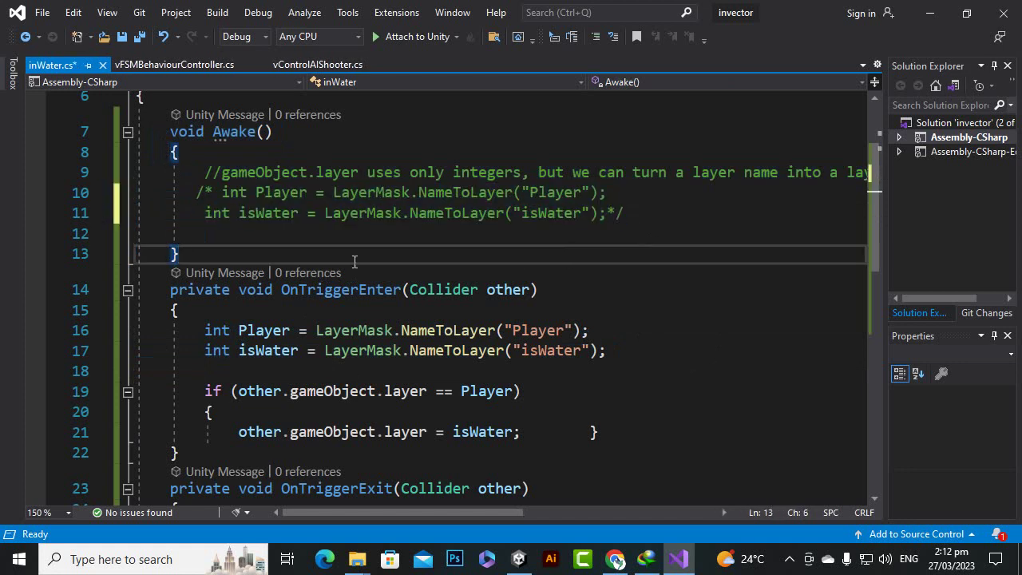
pyautogui.scroll(-1, 348, 239)
pyautogui.scroll(-2, 349, 239)
pyautogui.scroll(1, 276, 217)
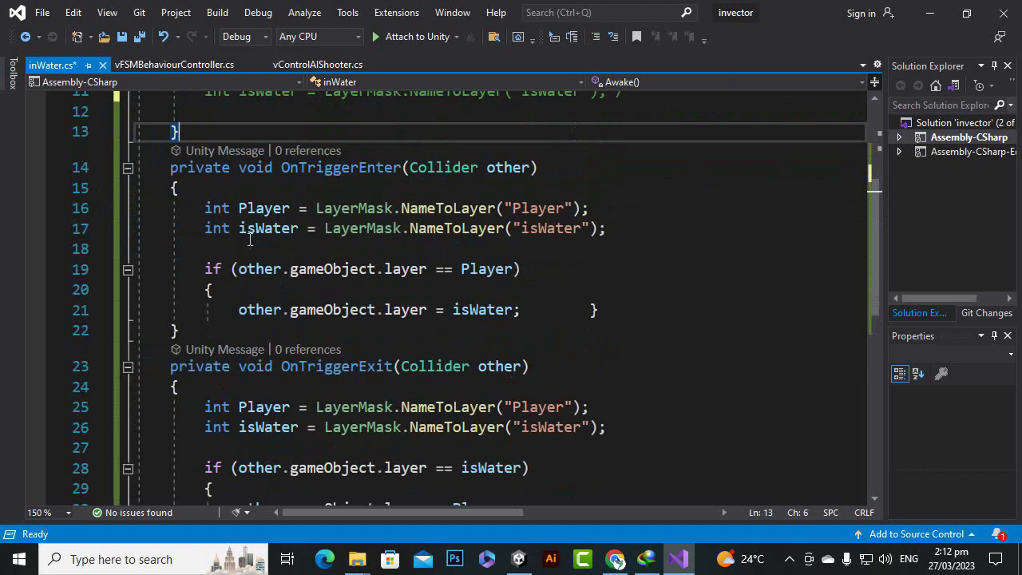
pyautogui.moveTo(164, 168); pyautogui.dragTo(409, 477)
pyautogui.click(401, 331)
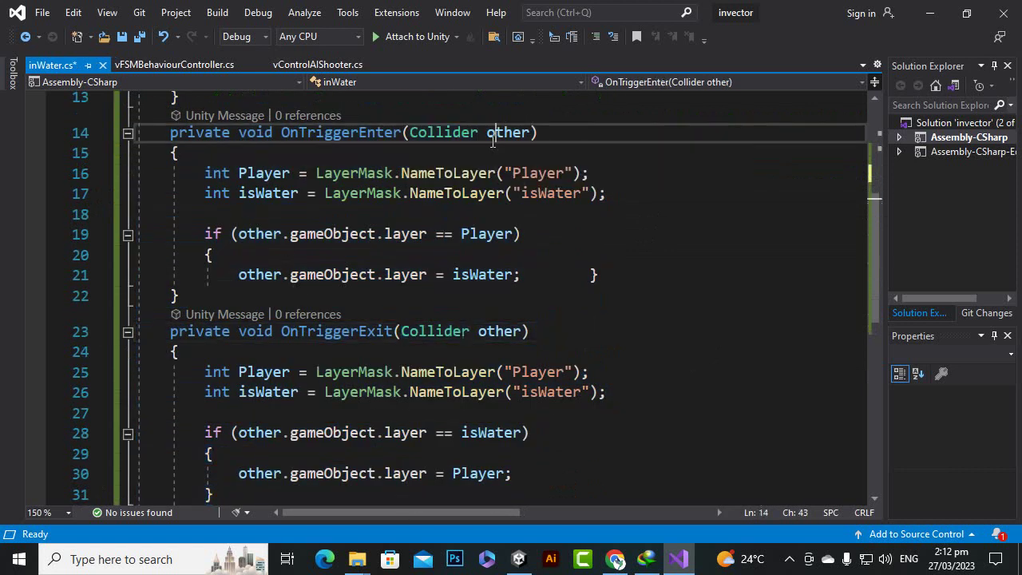
pyautogui.click(495, 133)
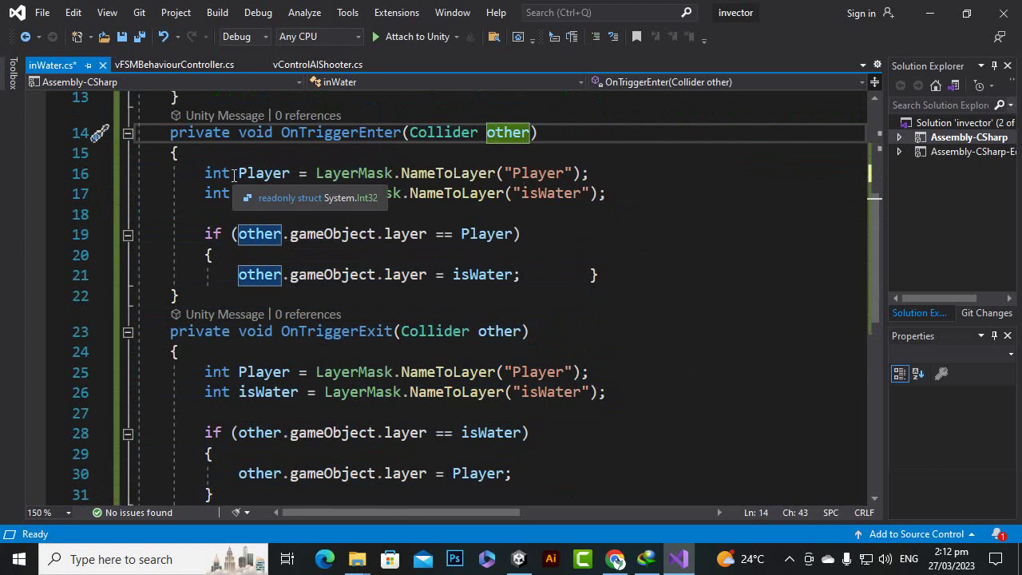
pyautogui.click(206, 173)
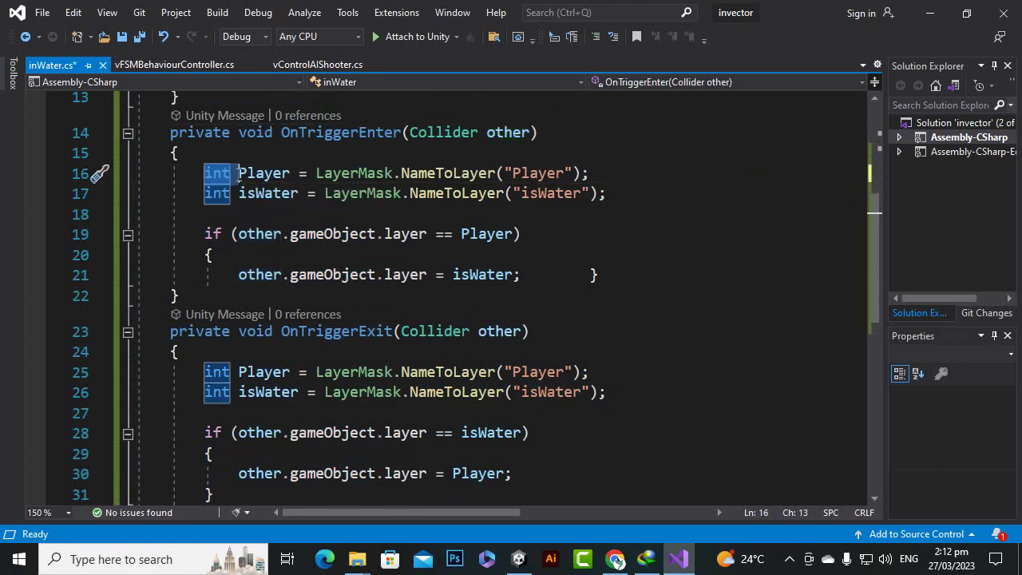
pyautogui.moveTo(239, 172); pyautogui.dragTo(290, 173)
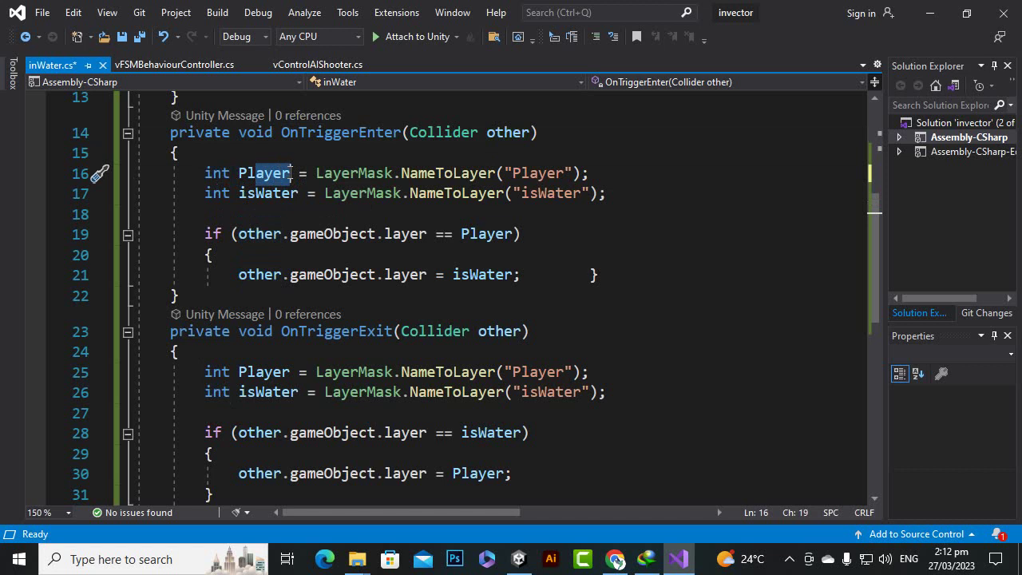
pyautogui.click(251, 208)
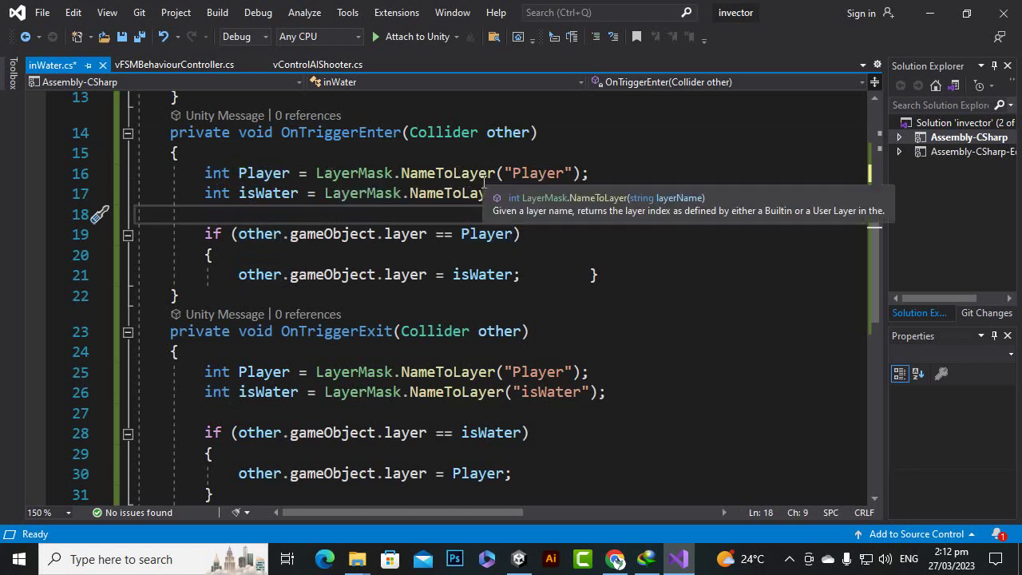
pyautogui.click(537, 173)
pyautogui.click(664, 327)
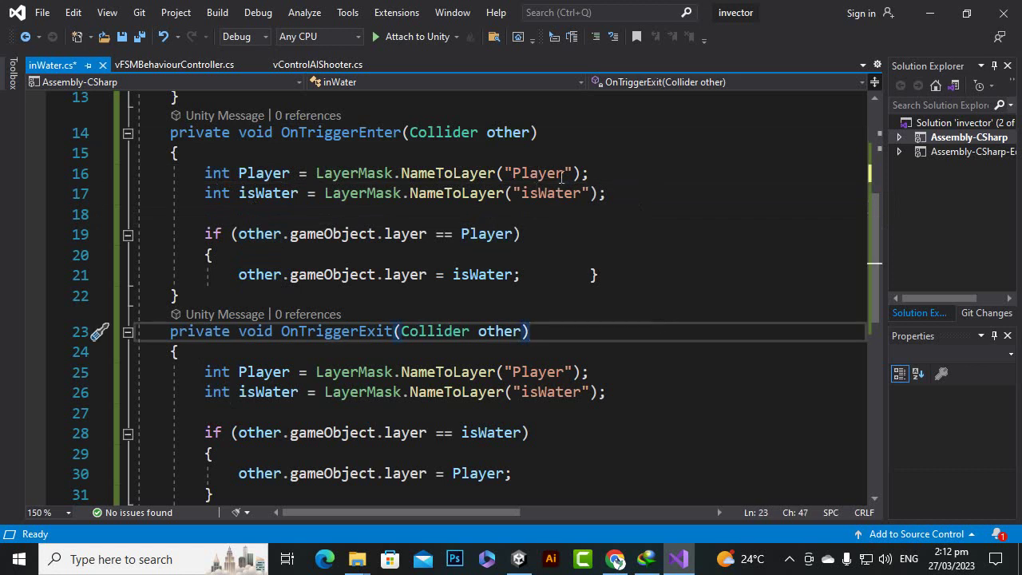
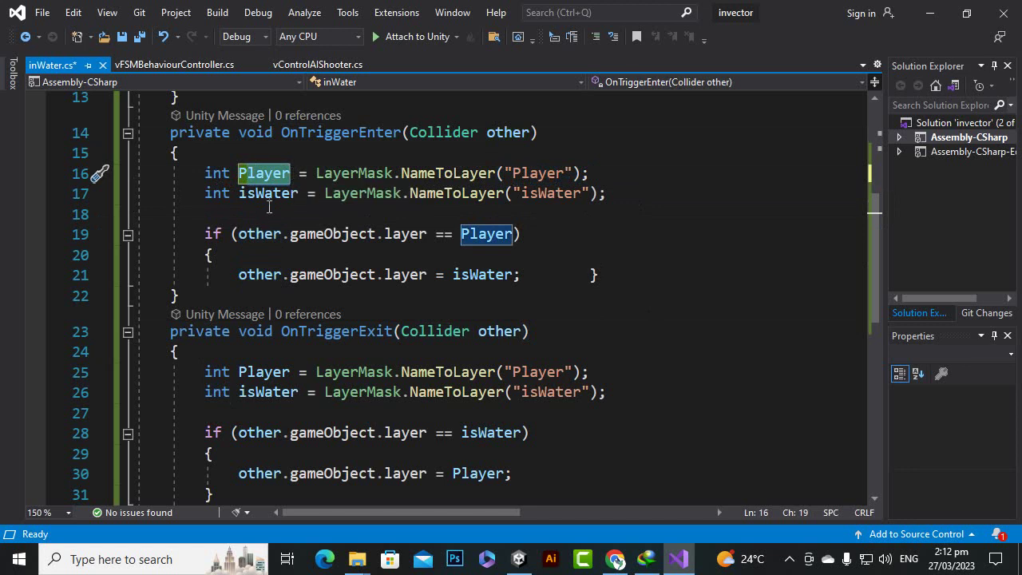
# Review the isWater variable and the Player layer check in OnTriggerEnter where isWater is assigned
pyautogui.click(265, 194)
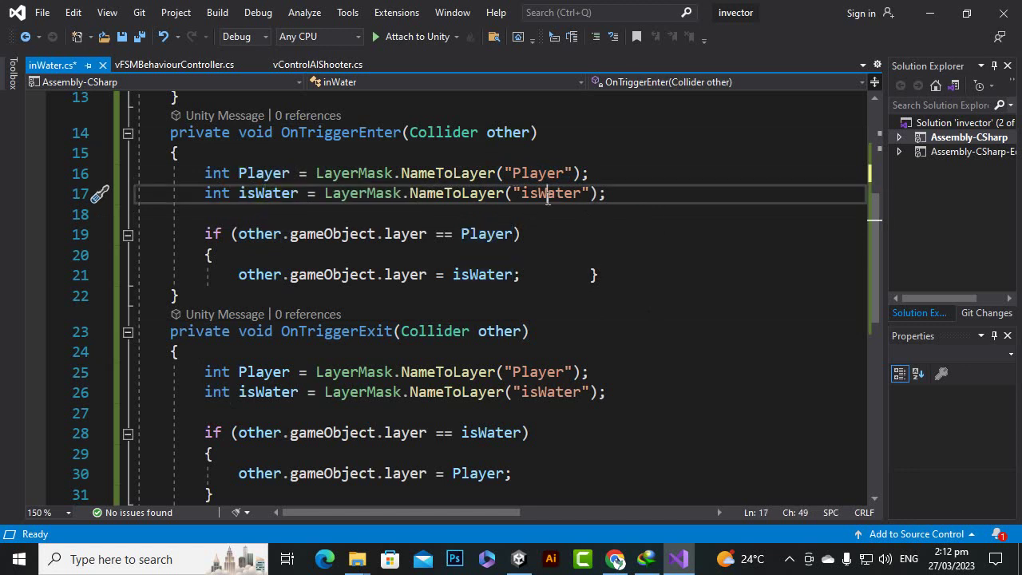
pyautogui.click(247, 236)
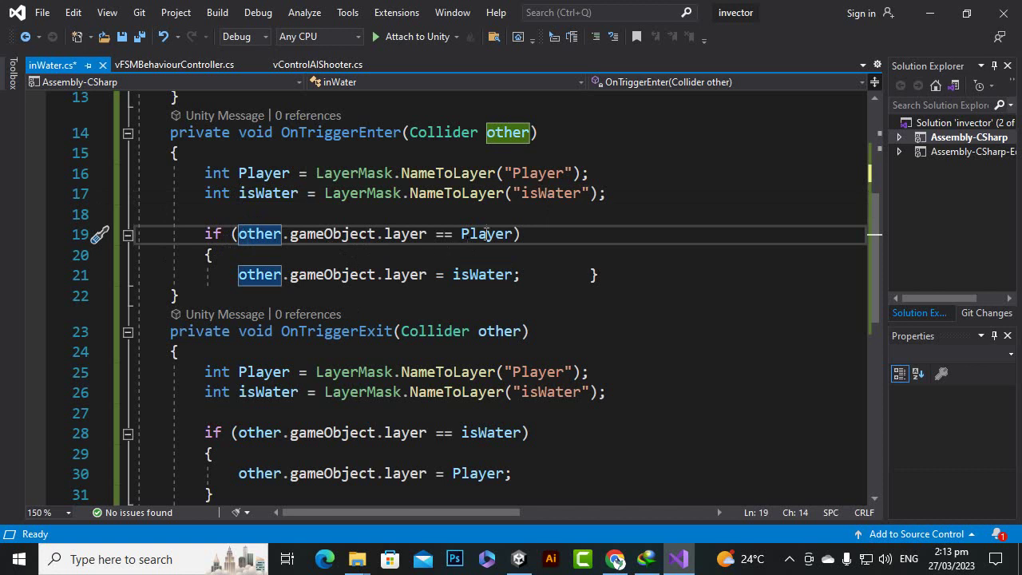
pyautogui.moveTo(372, 280)
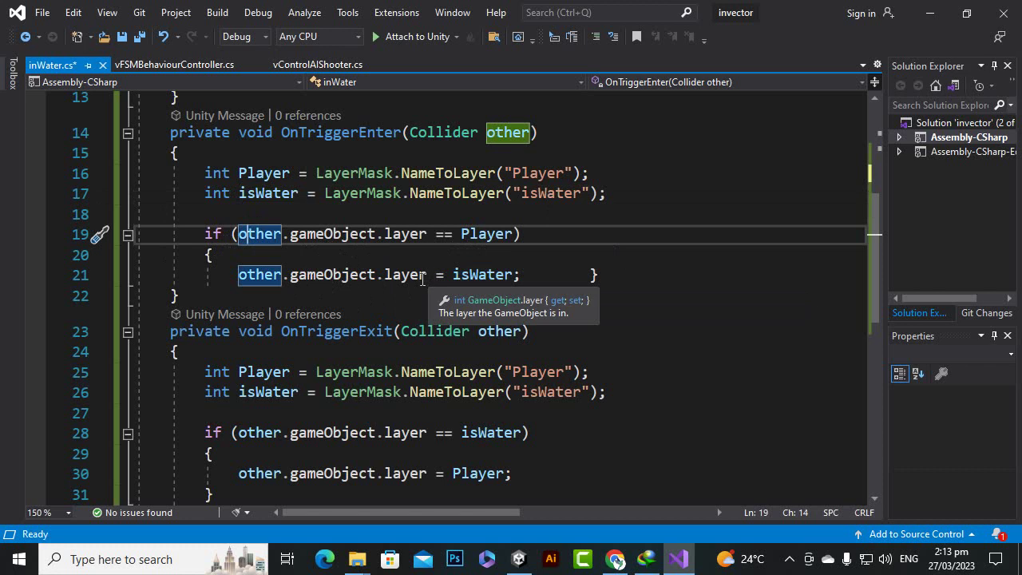
pyautogui.click(471, 275)
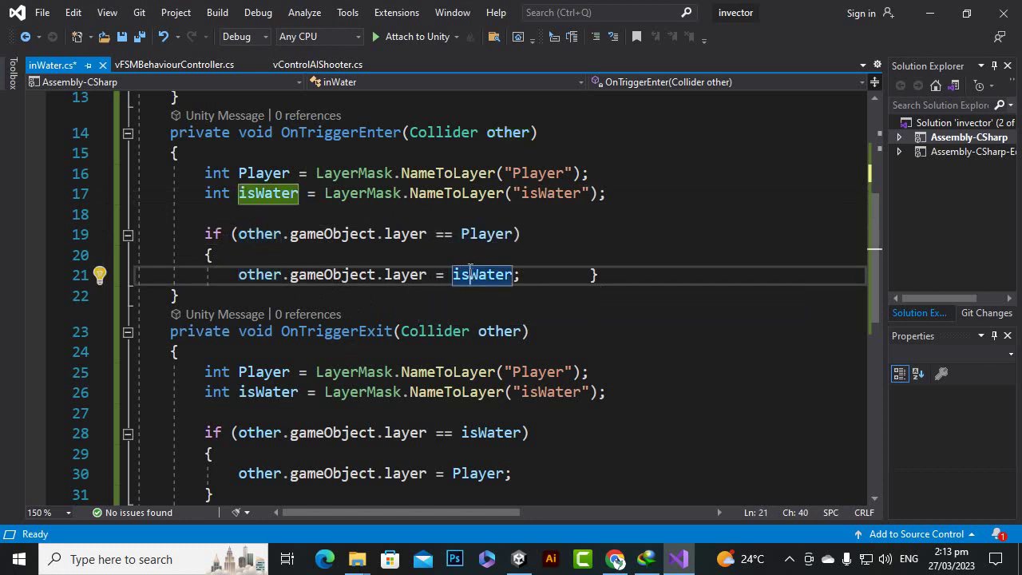
# Check OnTriggerExit restoring the Player layer, then return to the Unity editor
pyautogui.scroll(-2, 471, 269)
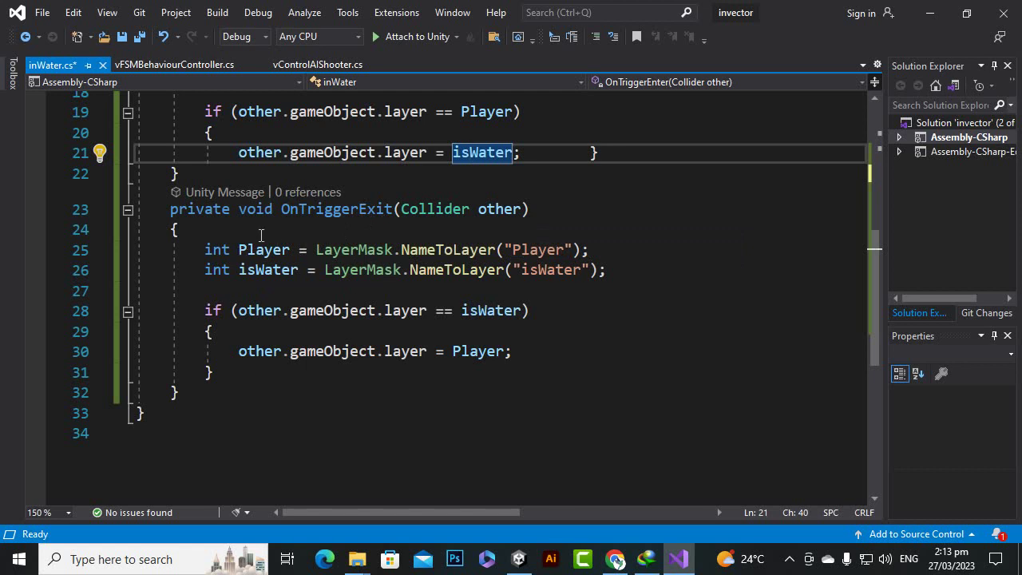
pyautogui.scroll(-2, 445, 363)
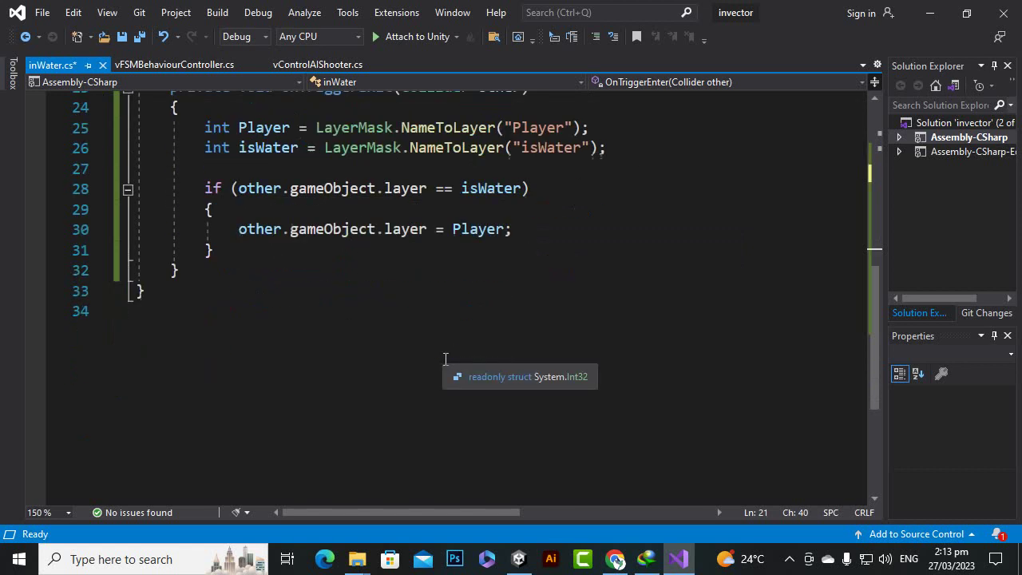
pyautogui.click(472, 232)
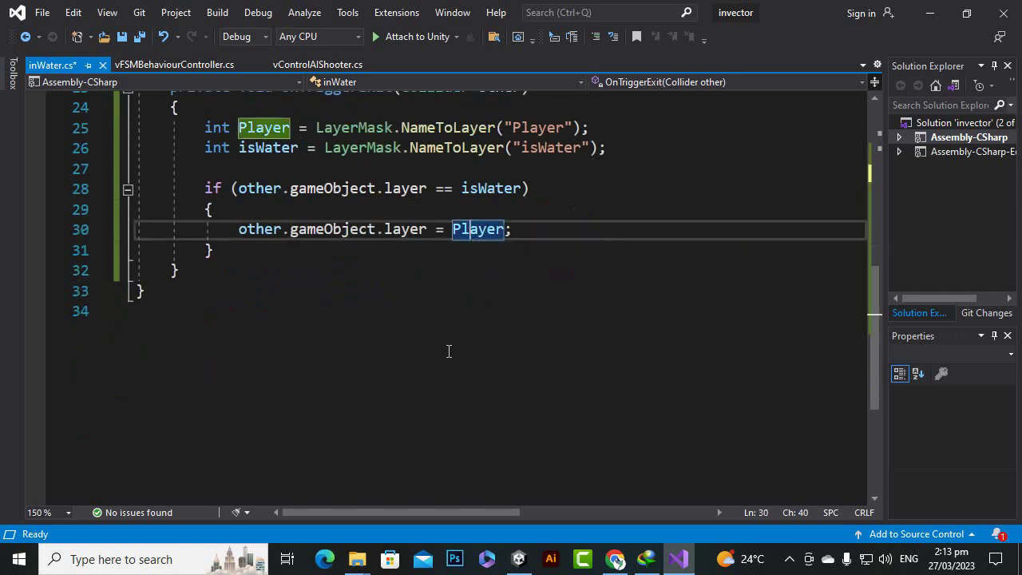
pyautogui.scroll(4, 480, 297)
pyautogui.scroll(-2, 536, 345)
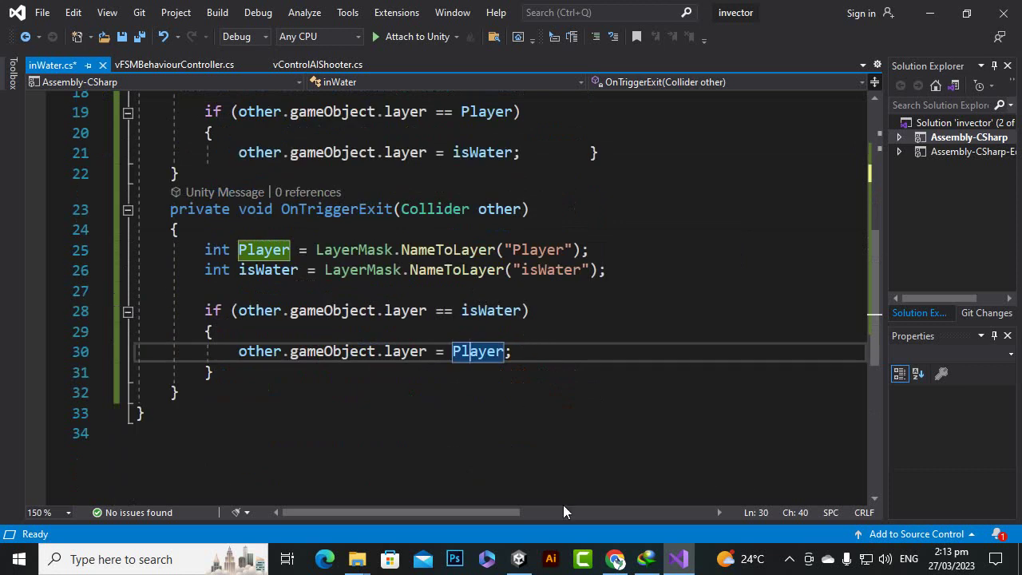
pyautogui.click(518, 561)
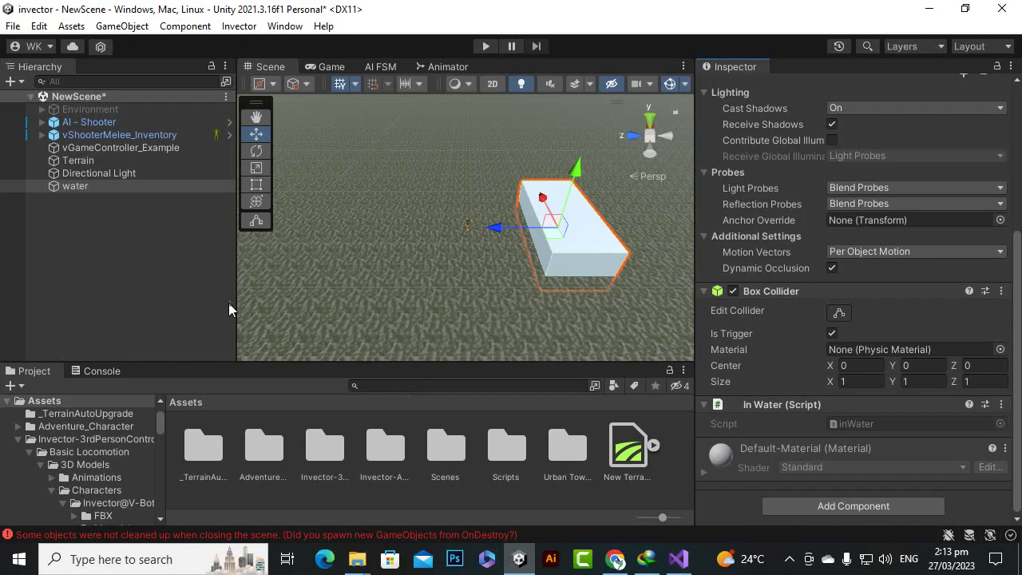
# Deselect the water object and start the scene in Play mode
pyautogui.click(230, 225)
pyautogui.click(482, 48)
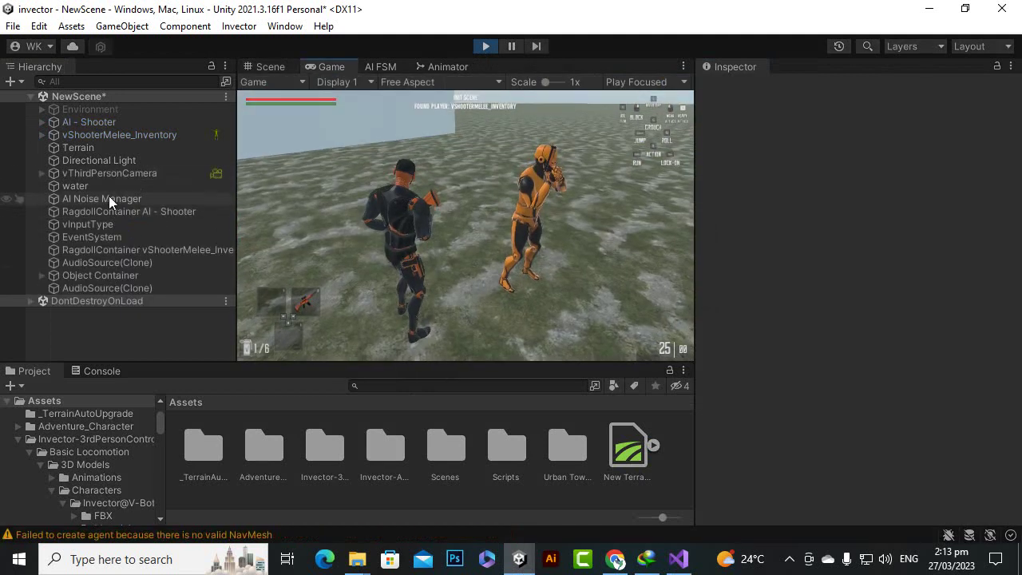
# Inspect vThirdPersonCamera and vShooterMelee_Inventory's layer, walk the player with WASD, then return to inWater.cs
pyautogui.click(113, 174)
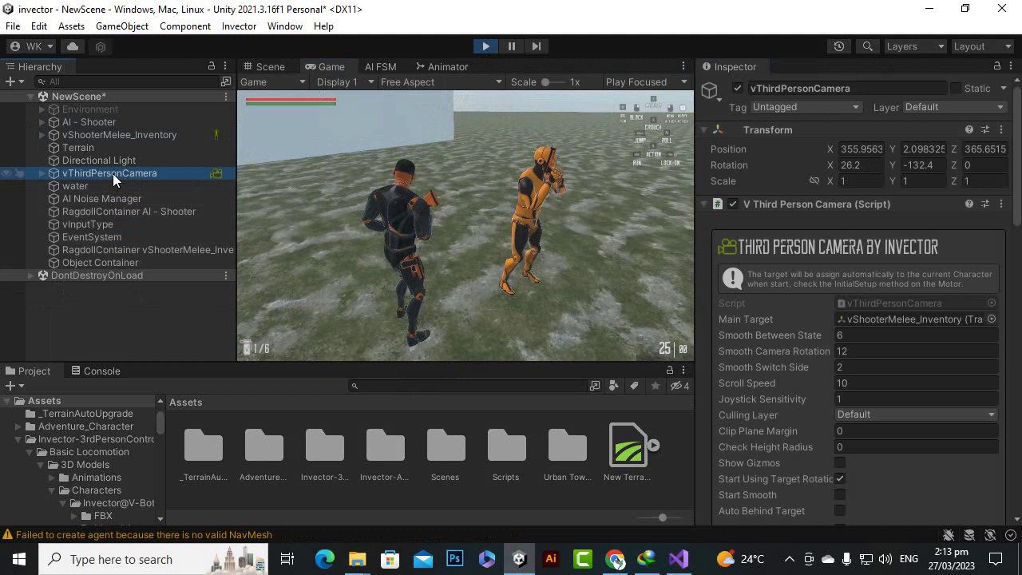
pyautogui.click(119, 137)
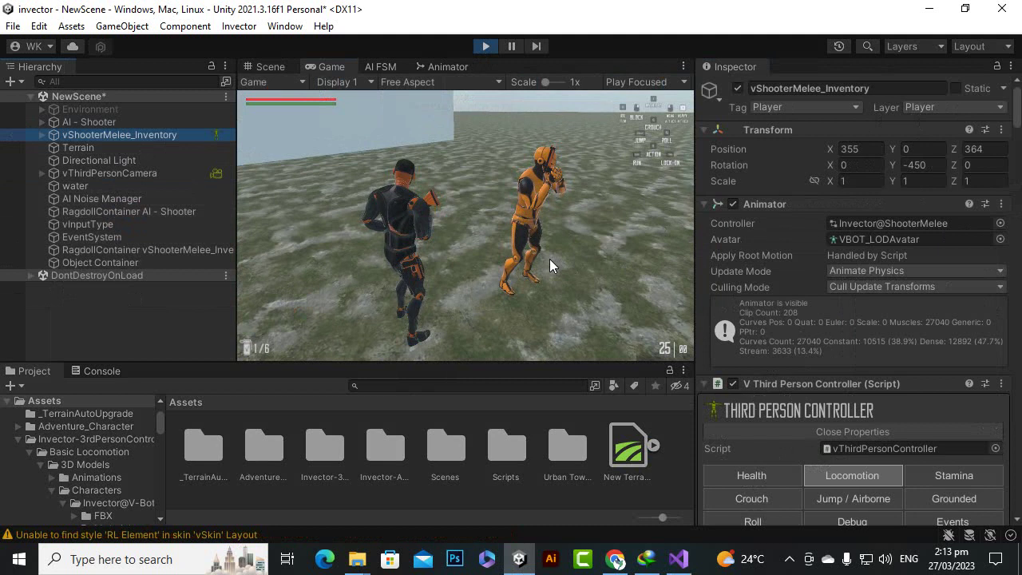
pyautogui.click(526, 260)
pyautogui.press('w')
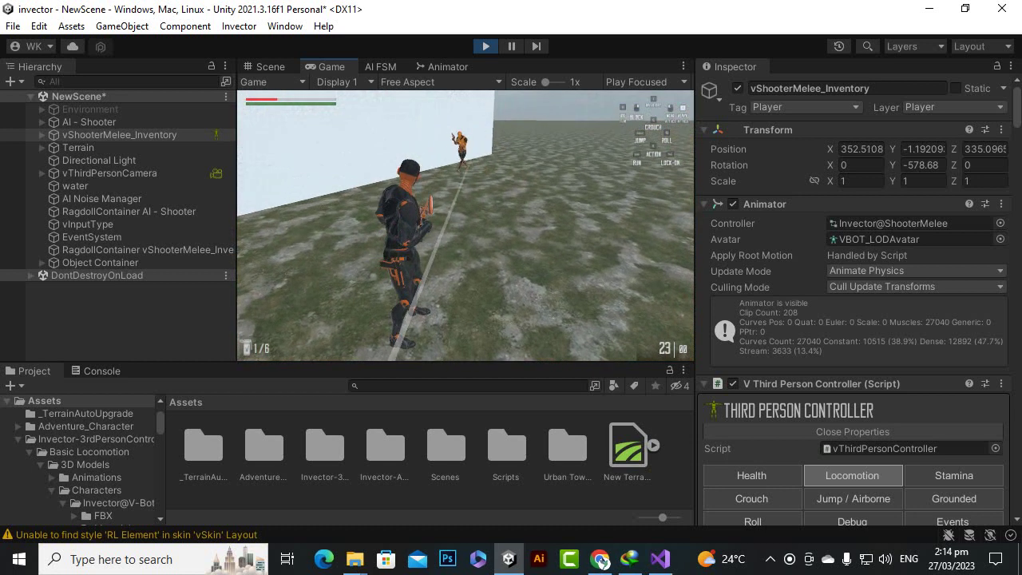
pyautogui.click(671, 566)
pyautogui.scroll(4, 584, 405)
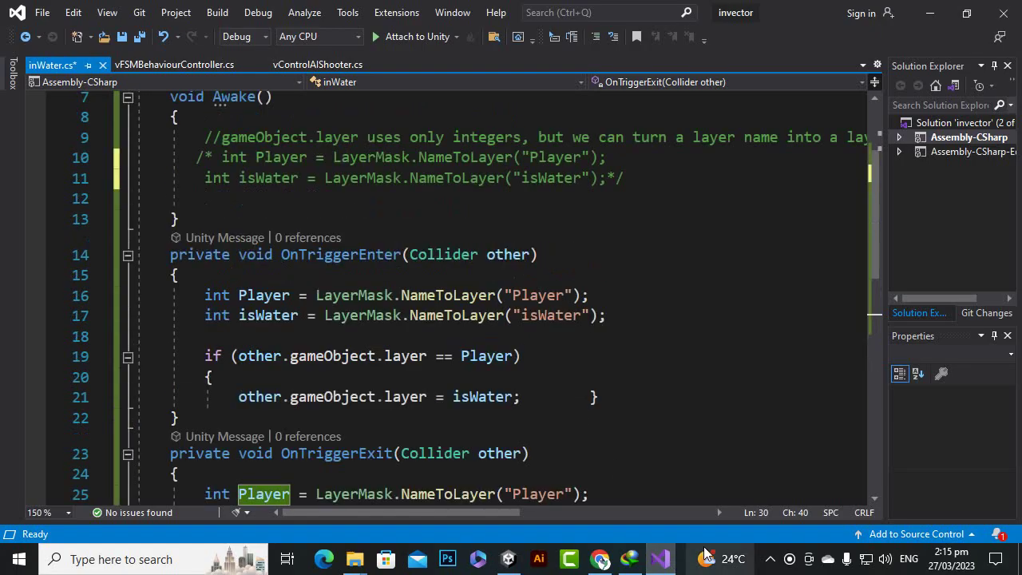
pyautogui.moveTo(751, 560)
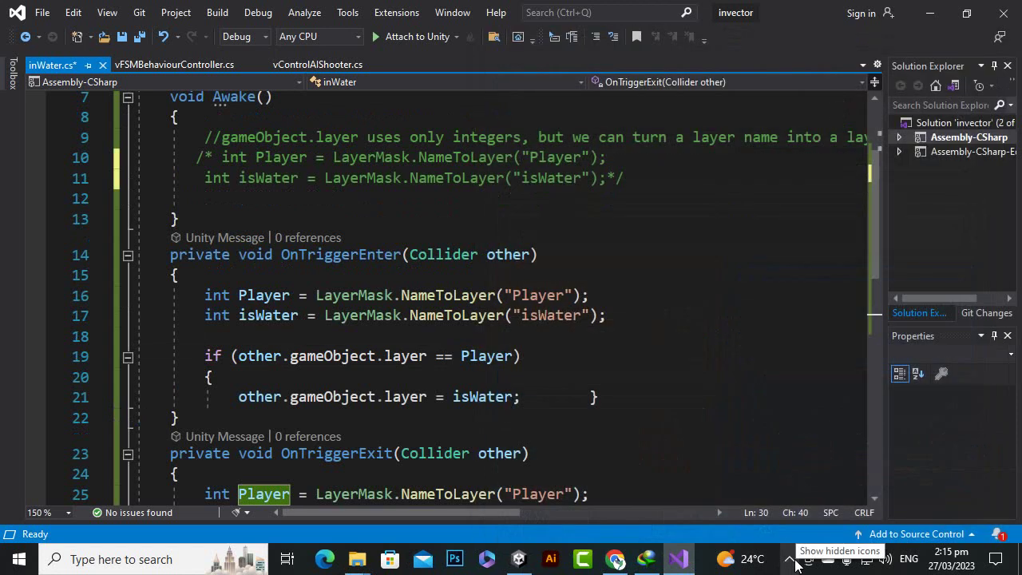
pyautogui.click(952, 559)
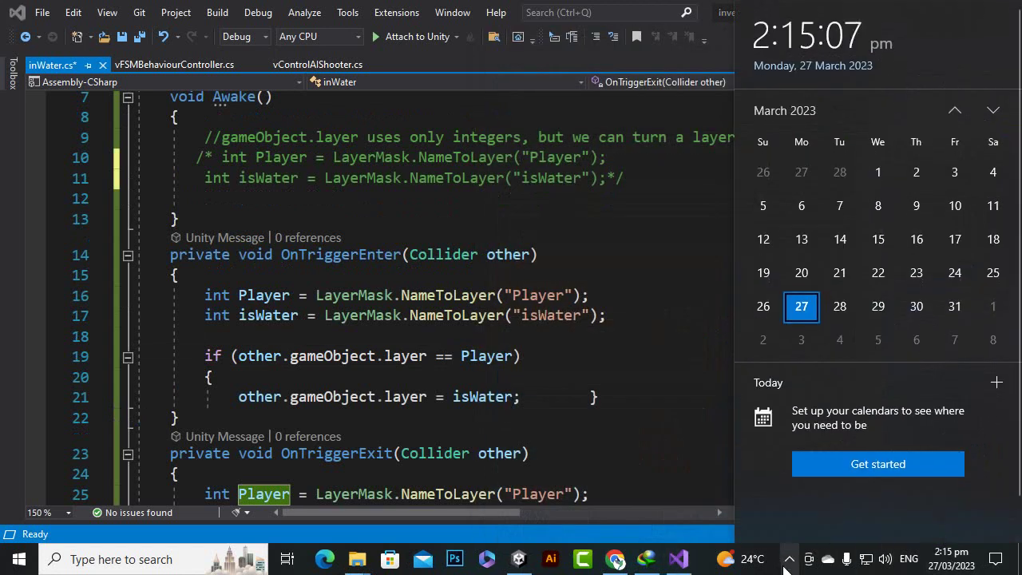